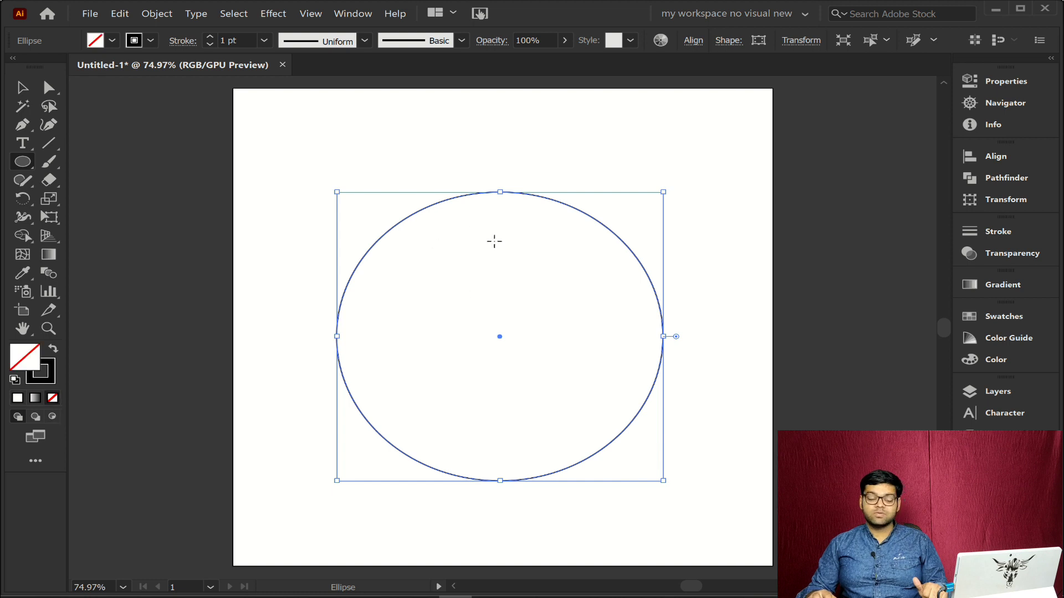
Centre the circle horizontally and vertically on the artboard.
click(23, 87)
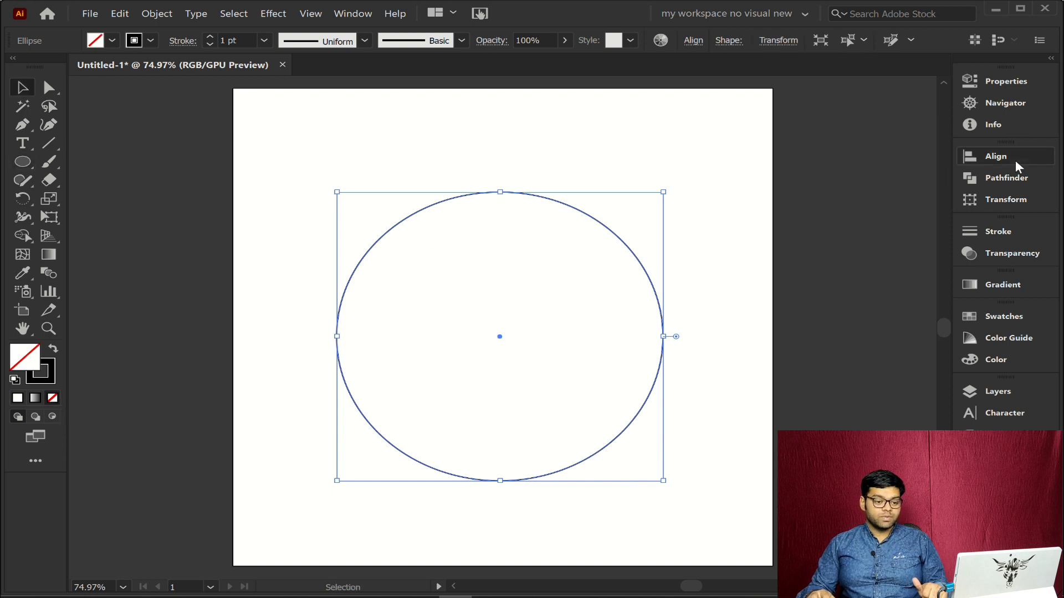
click(969, 157)
click(797, 191)
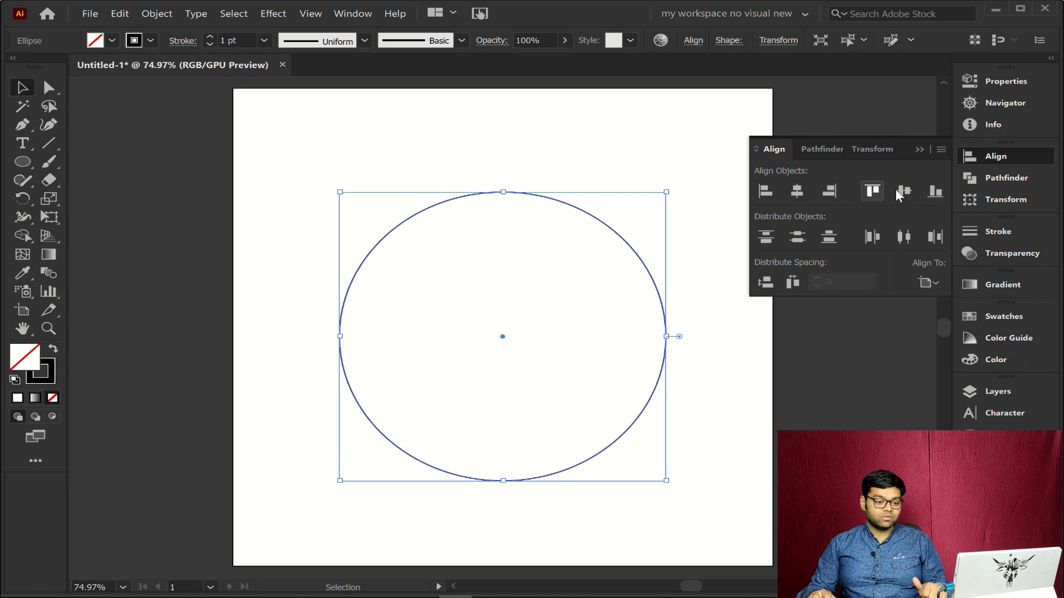
click(901, 191)
click(1034, 155)
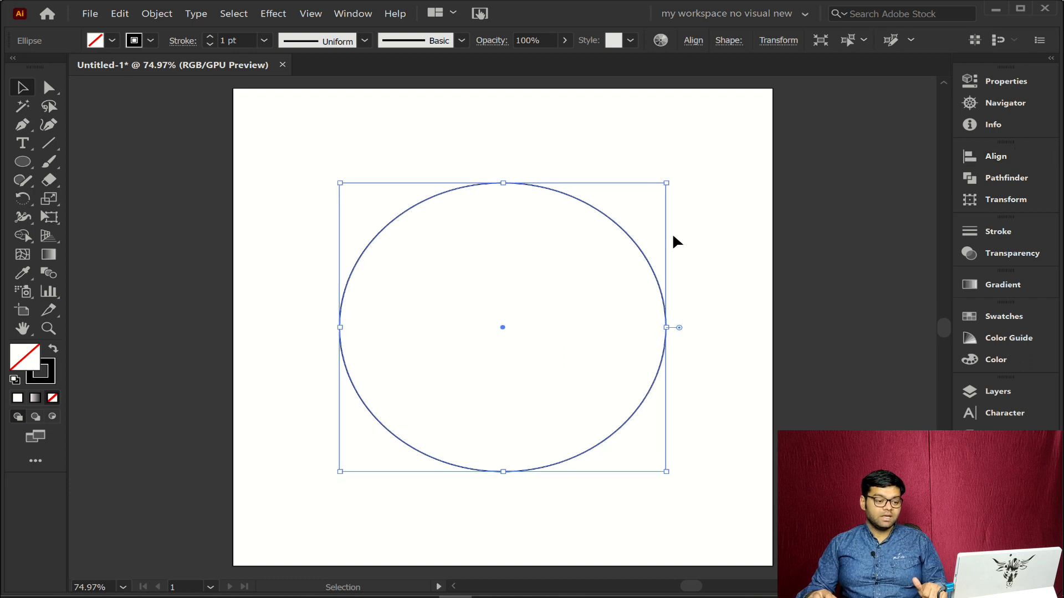
Duplicate the circle in place and scale the copy down about its centre into a small inner circle.
key(a)
key(v)
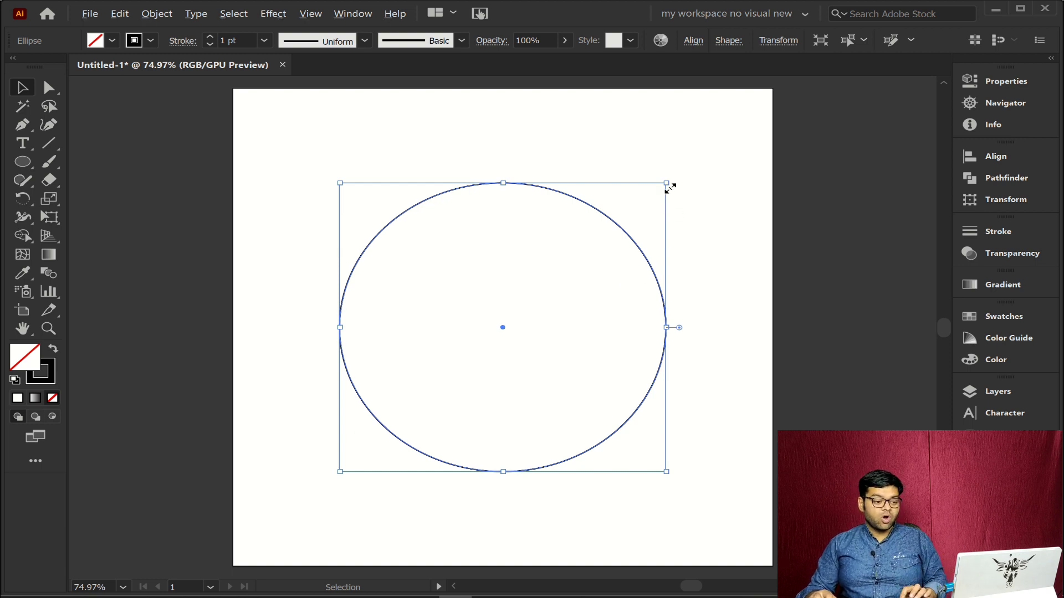
drag(667, 184, 587, 266)
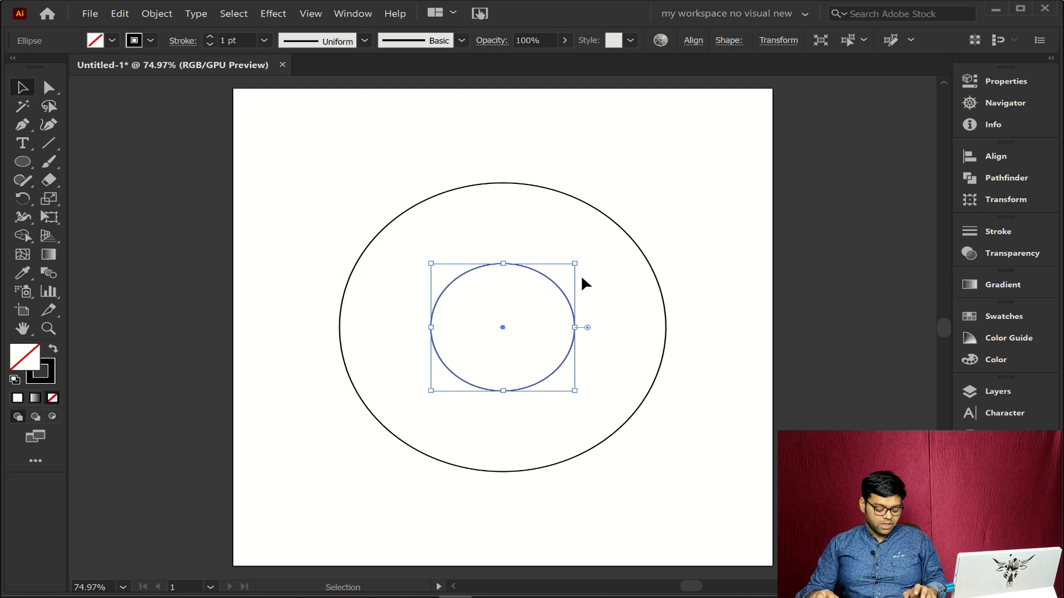
drag(578, 261, 571, 268)
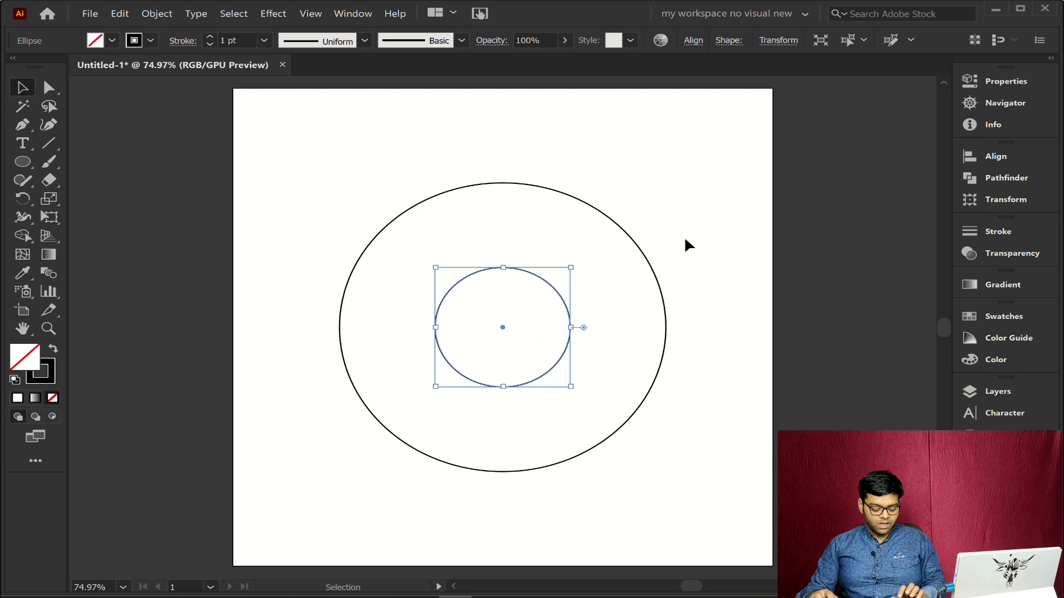
Duplicate the small circle in place and enlarge the copy to about 214 px, anchored lower right and reaching the large circle's left extent.
key(a)
key(v)
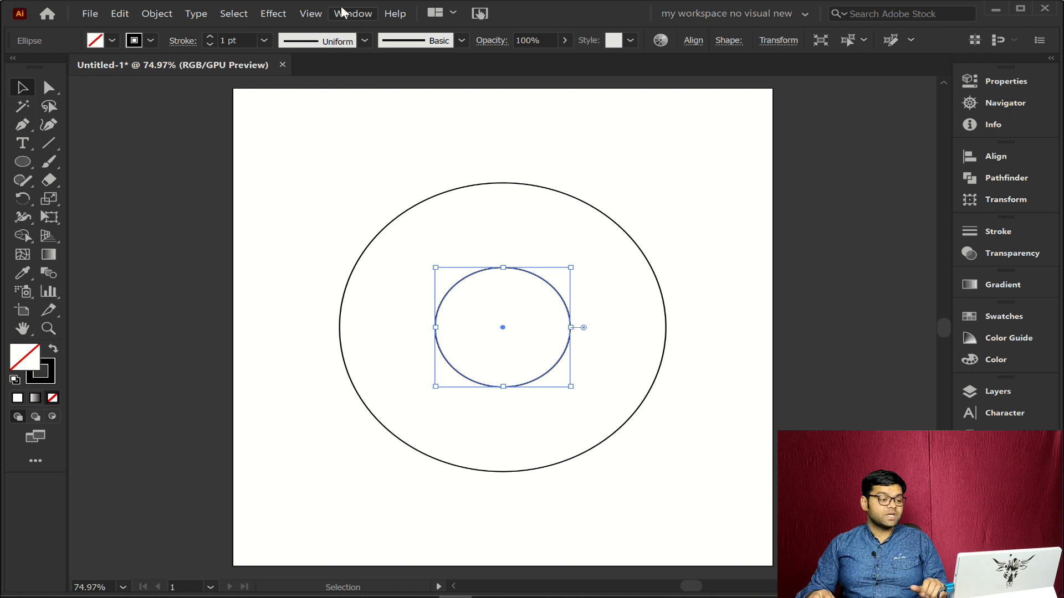
click(310, 14)
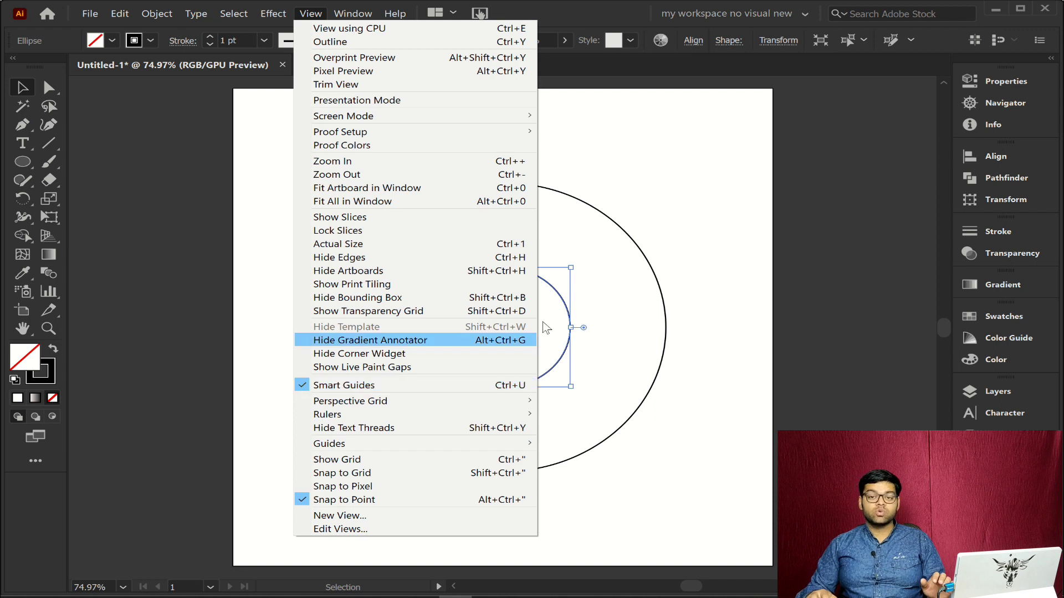
click(313, 15)
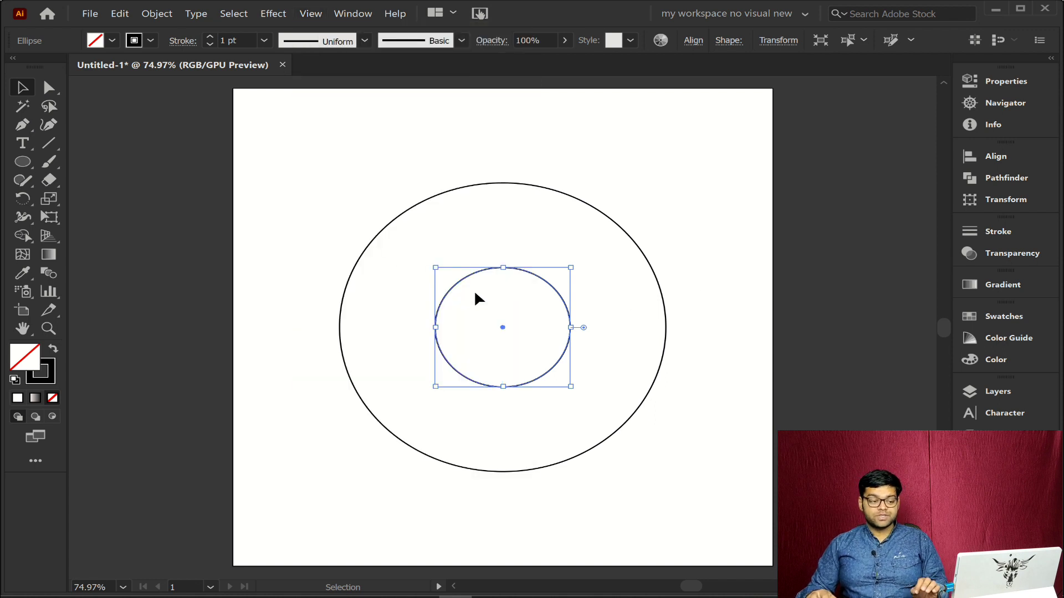
drag(435, 268, 329, 186)
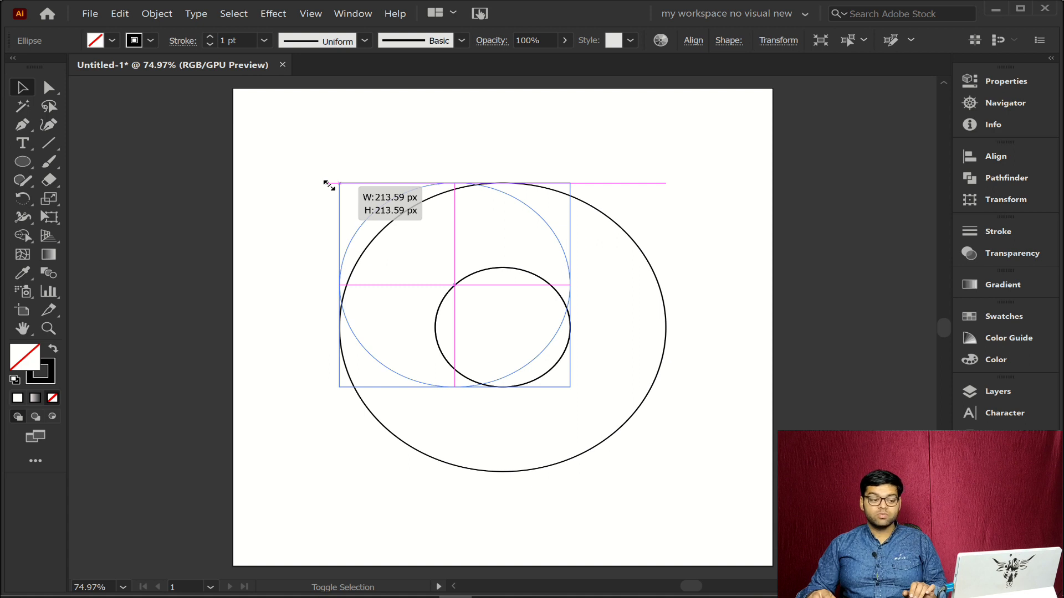
drag(329, 186, 330, 187)
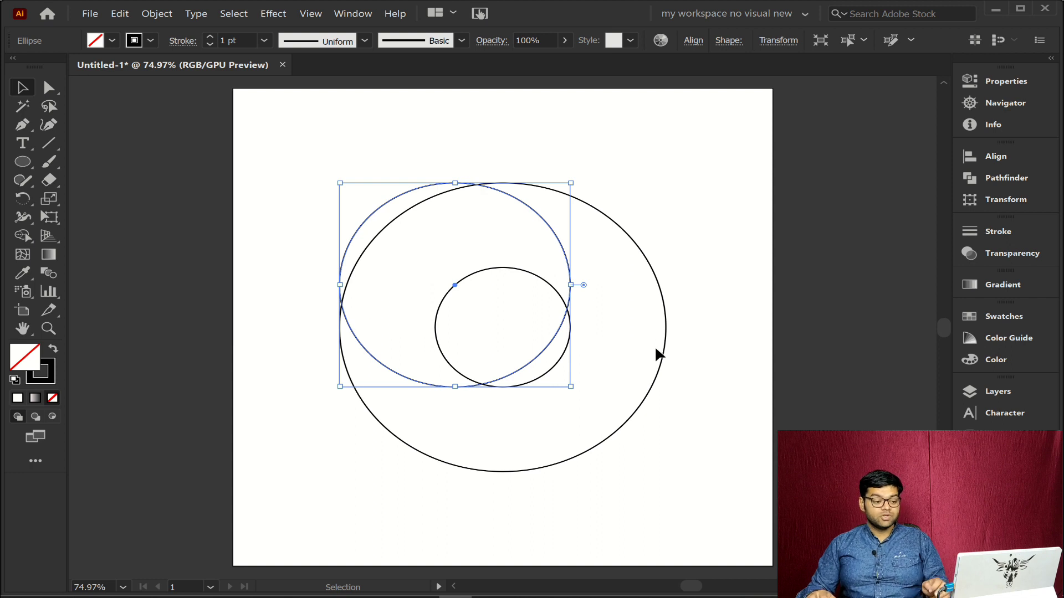
Align all three circles to the vertical centre of the artboard.
key(ctrl+a)
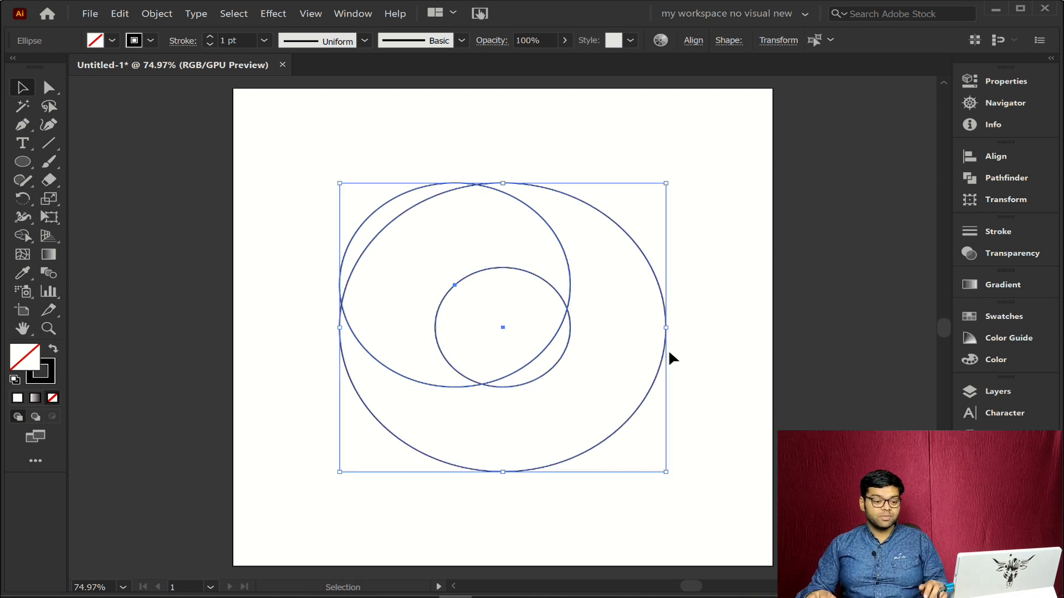
click(983, 157)
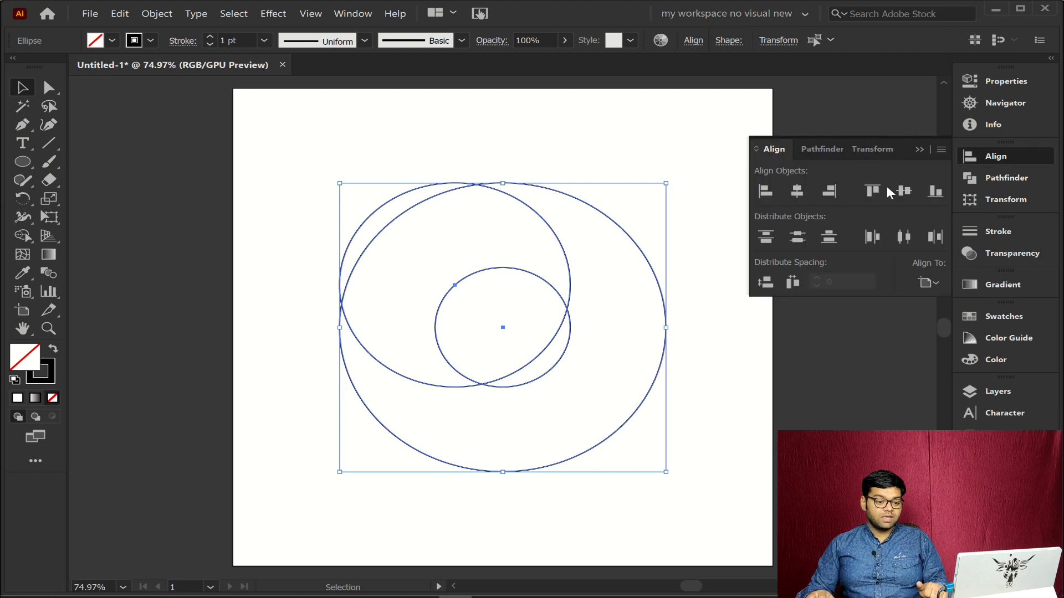
click(902, 190)
click(986, 155)
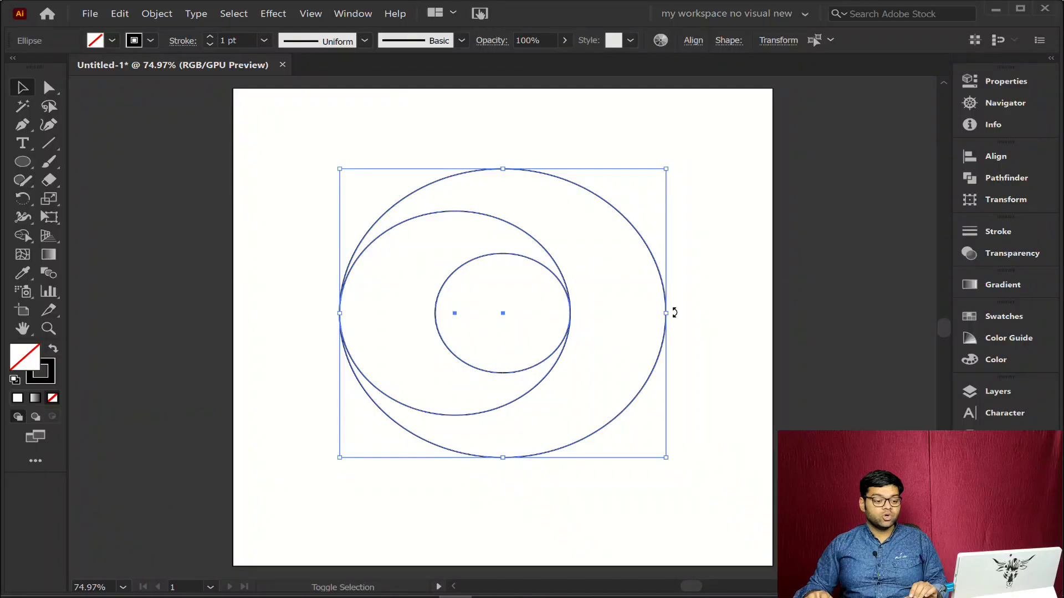
Rotate the circles 45° counterclockwise, and add a copy rotated a further 90° so the medium circles mirror each other.
drag(674, 313, 668, 233)
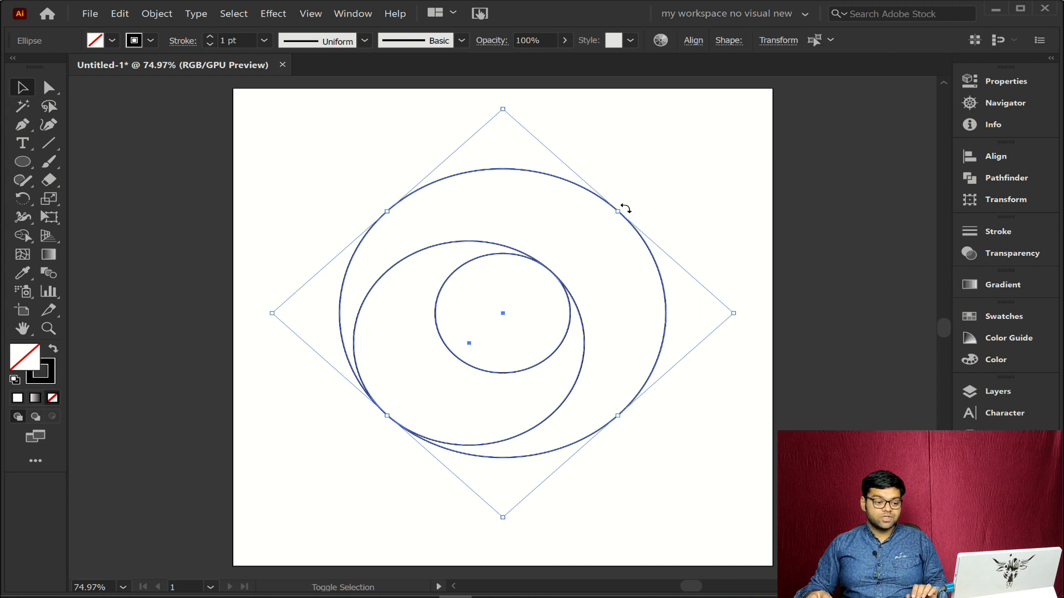
drag(625, 208, 434, 197)
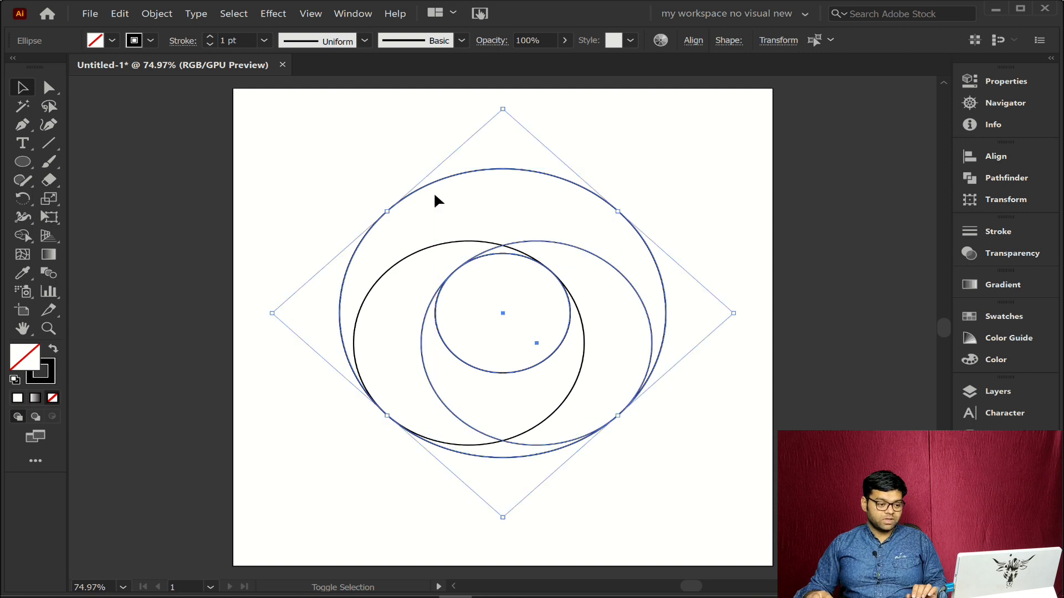
click(684, 471)
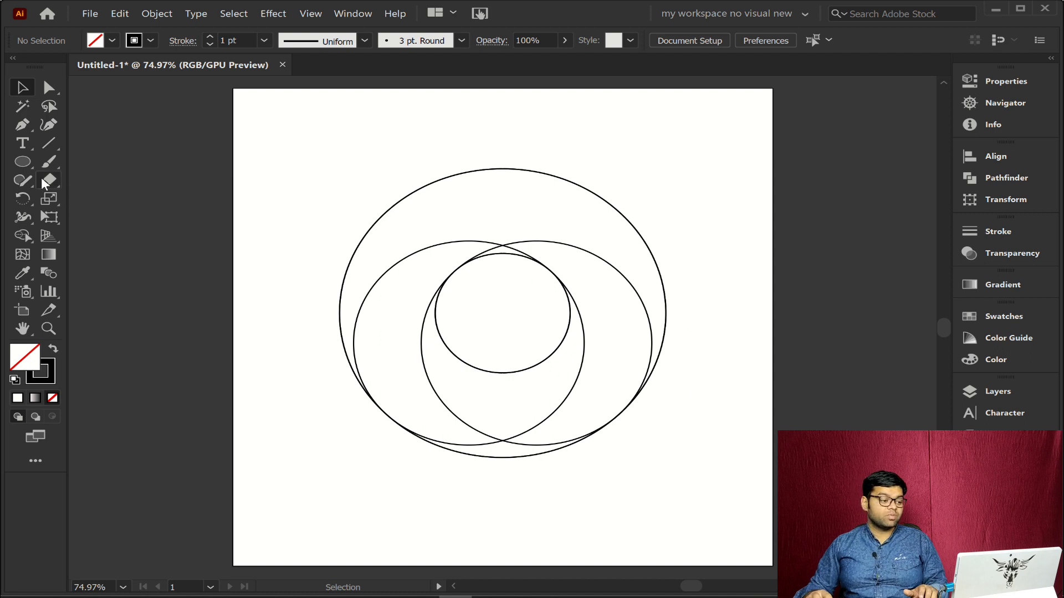
Create a three-sided polygon with a 50 px radius beside the upper right of the circles.
drag(18, 164, 89, 215)
click(684, 169)
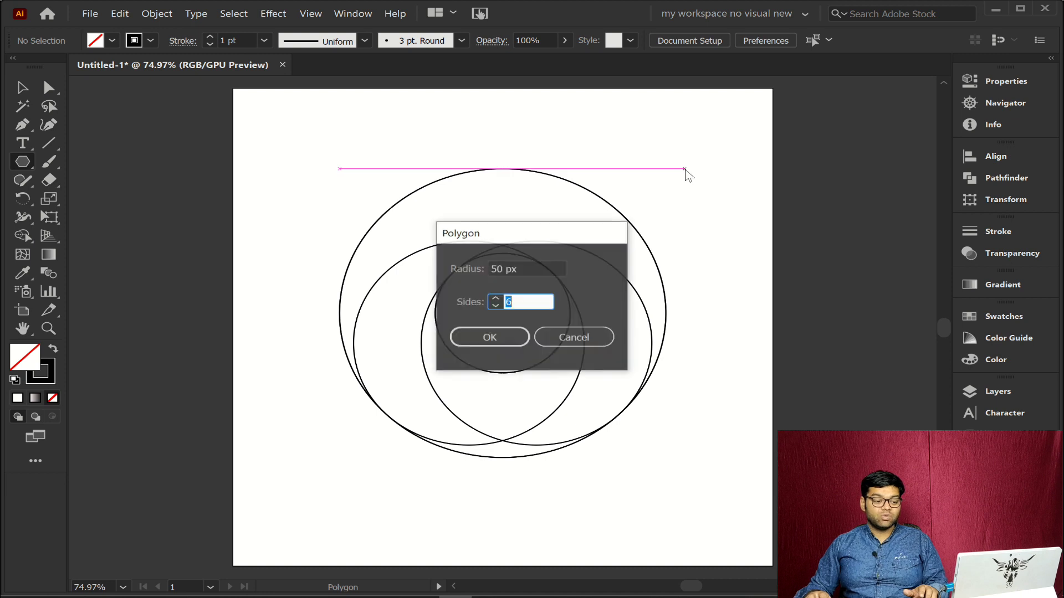
click(496, 305)
click(496, 305)
click(490, 338)
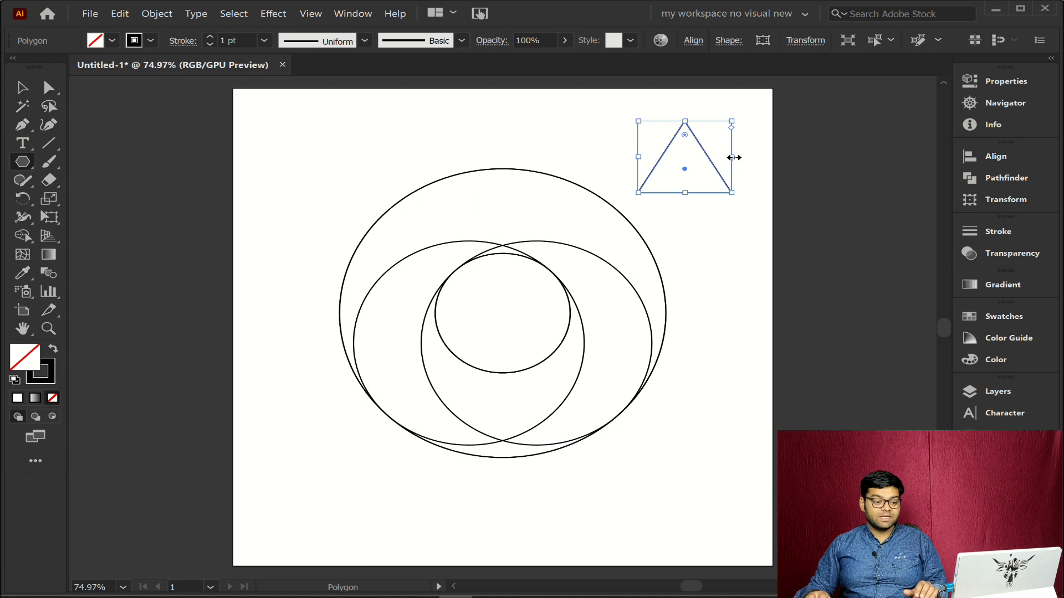
Widen the triangle and rotate it 90° so its apex points left.
drag(732, 158, 807, 158)
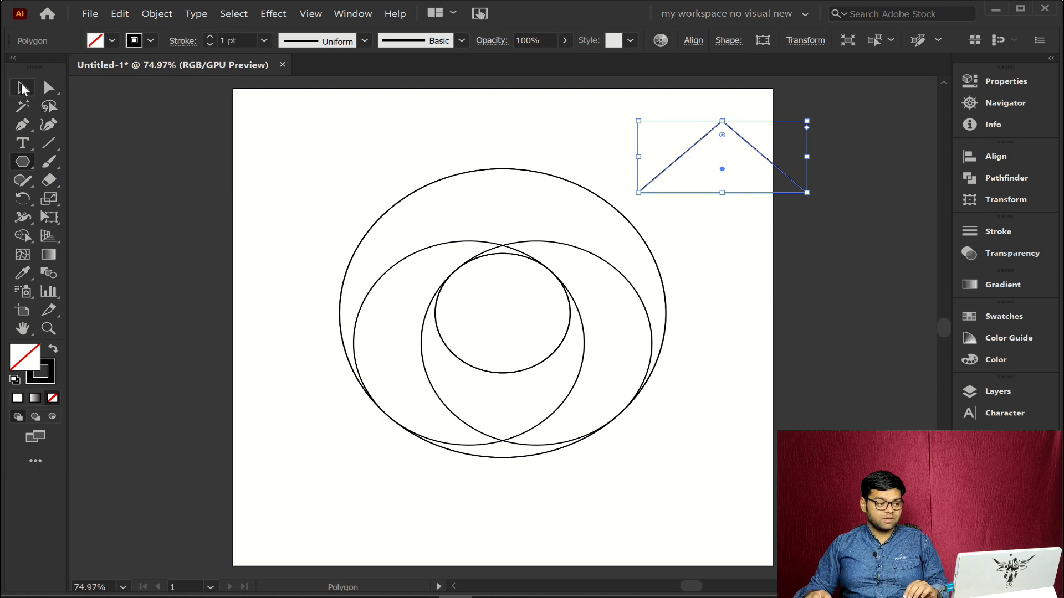
click(22, 88)
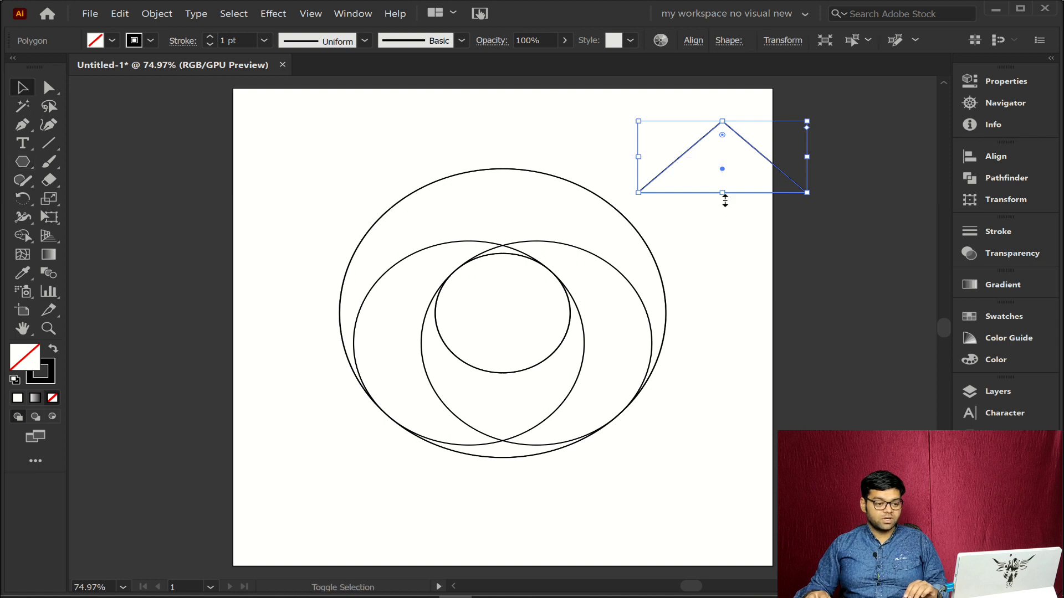
drag(737, 214, 804, 175)
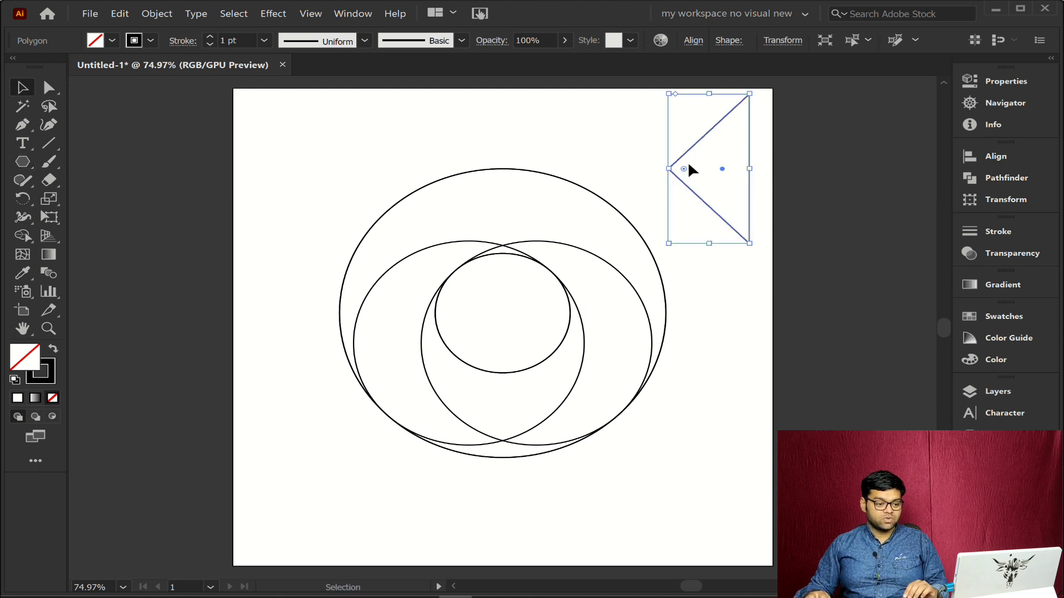
Move the triangle's apex onto the circles' centre and stretch the triangle beyond the right edge of the large circle.
drag(750, 148, 582, 295)
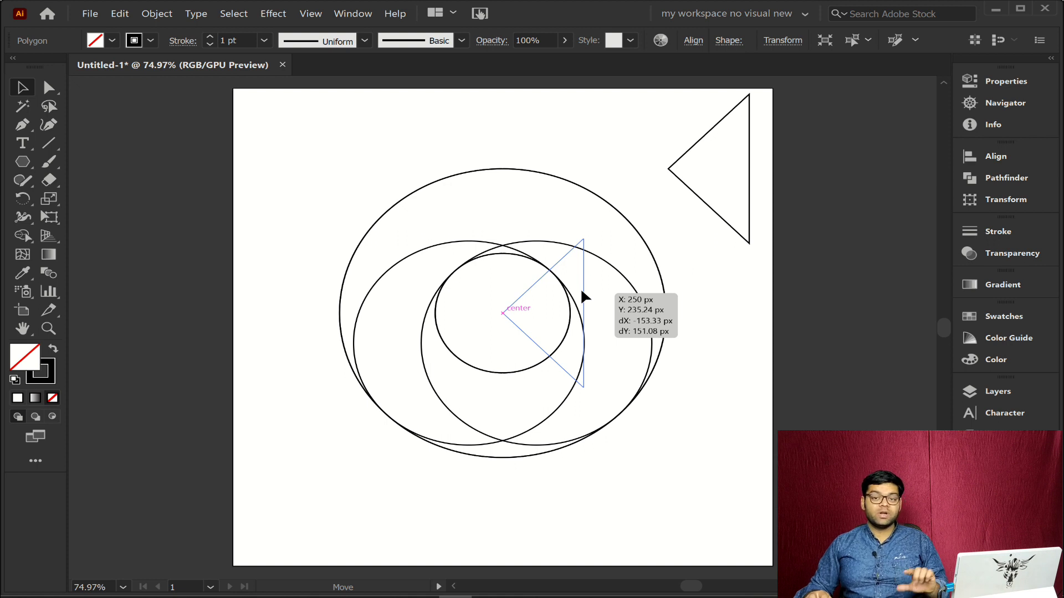
drag(581, 292, 711, 314)
drag(609, 238, 614, 165)
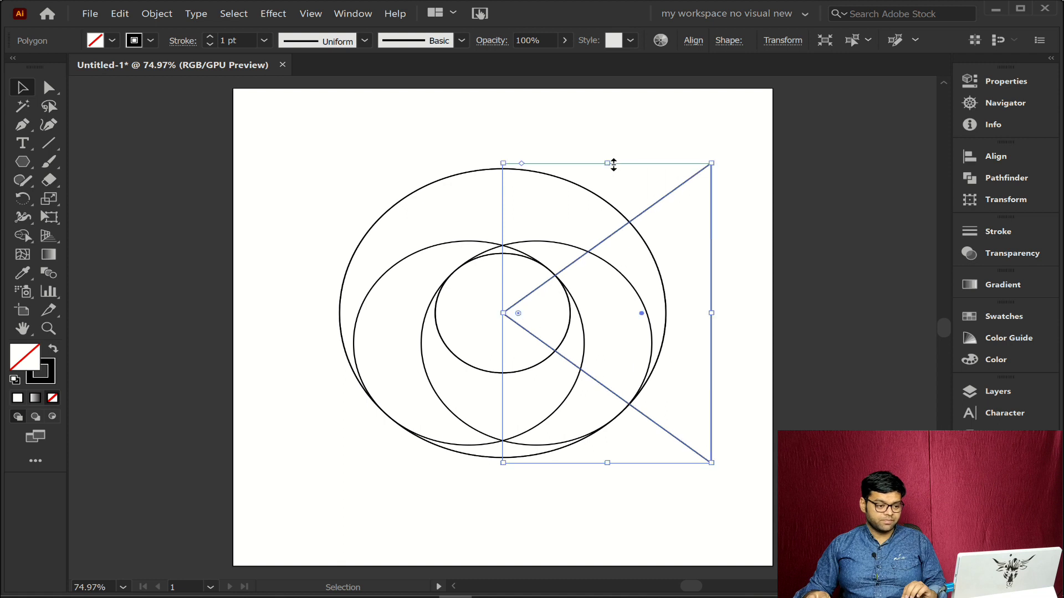
click(742, 284)
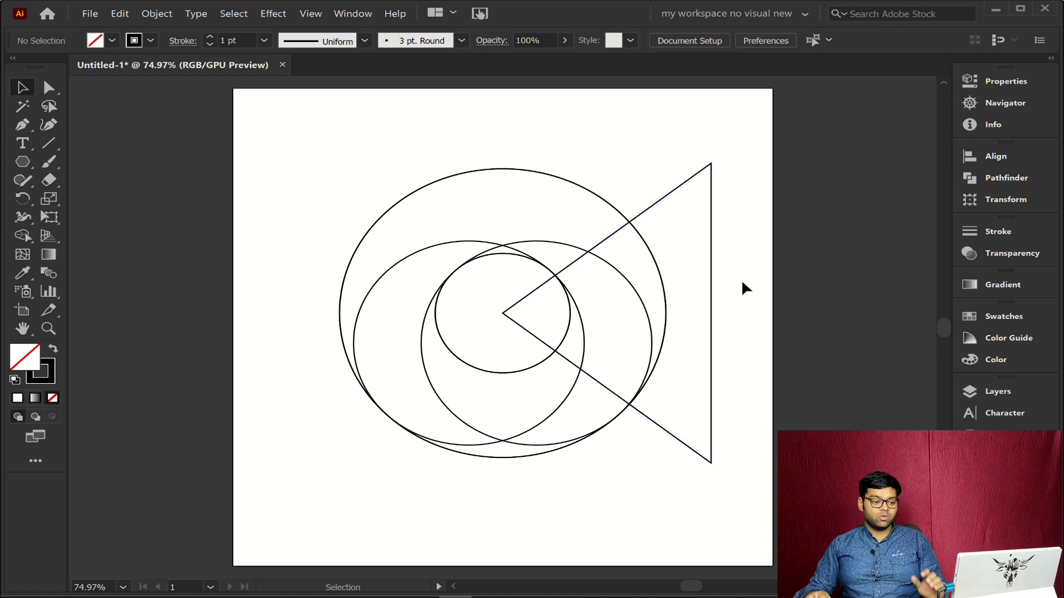
Select all shapes and merge the regions outside the triangle into three curved bands of a C with Shape Builder.
key(ctrl+a)
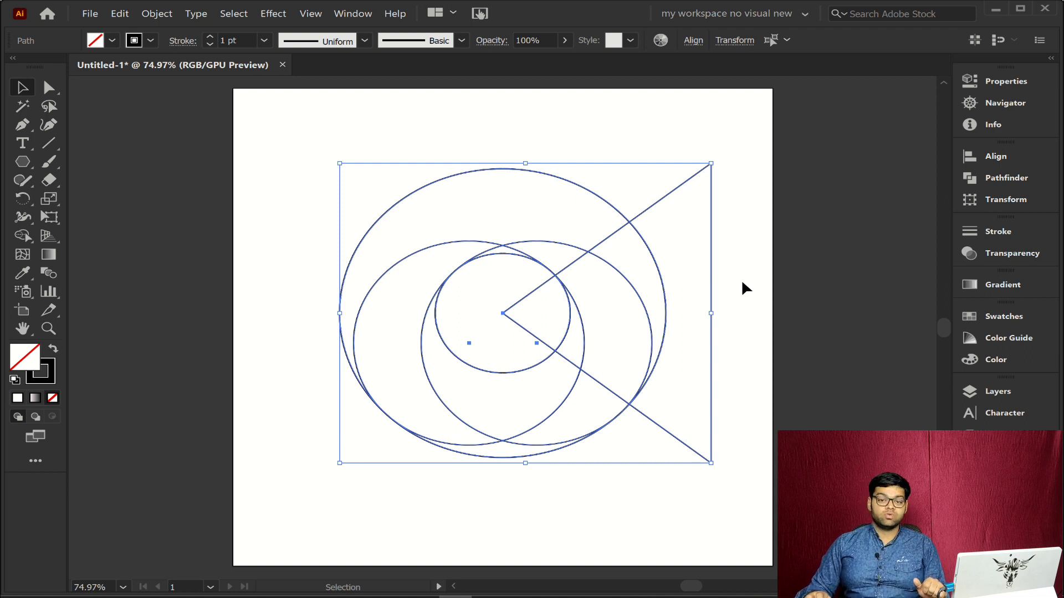
click(22, 236)
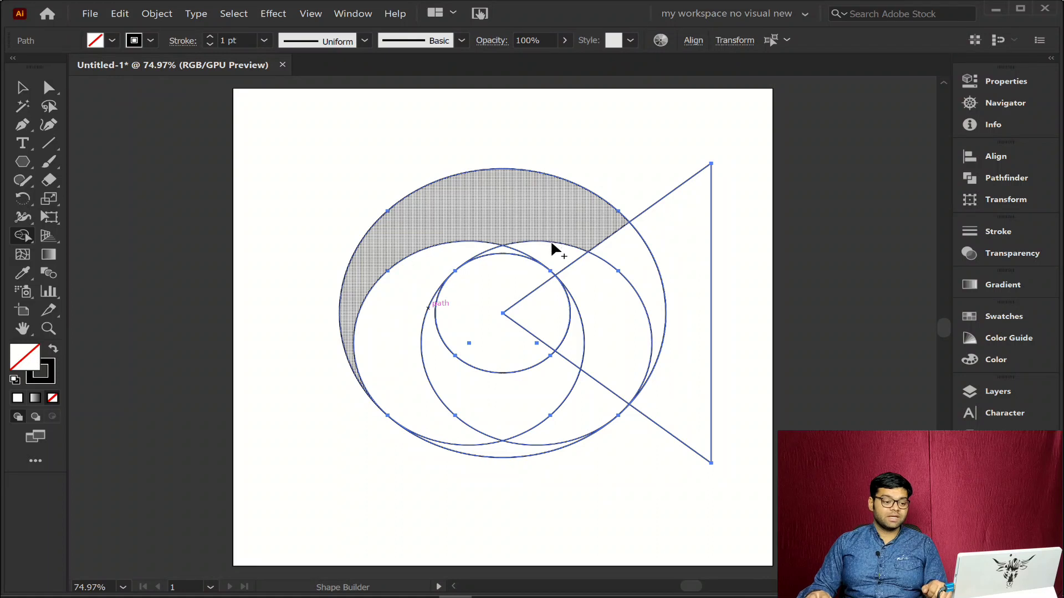
drag(558, 249, 519, 187)
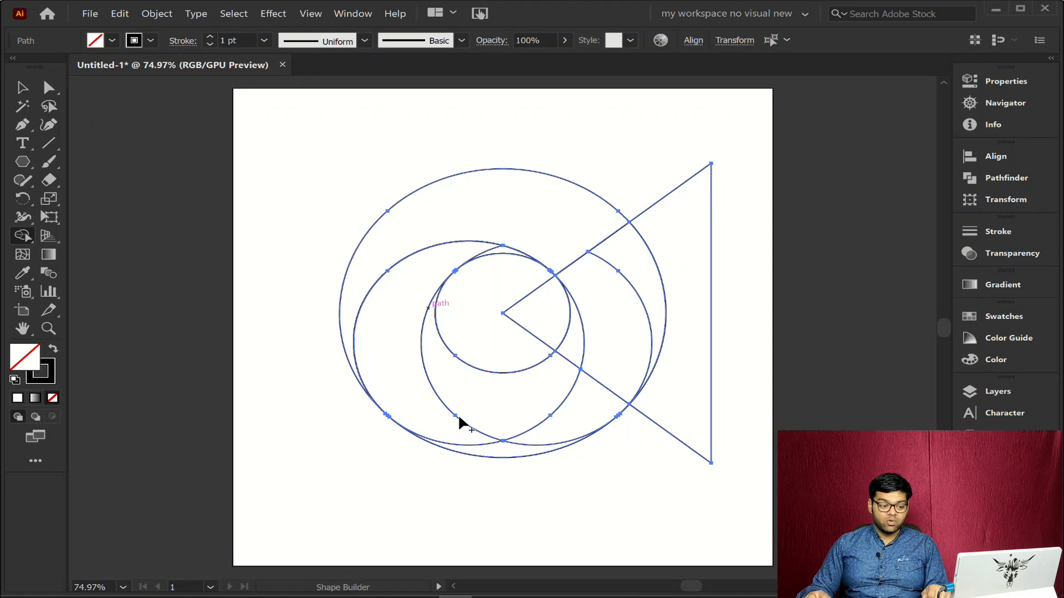
mouse_move(496, 449)
mouse_down()
mouse_move(432, 412)
mouse_move(405, 359)
mouse_move(400, 318)
mouse_move(420, 280)
mouse_move(501, 254)
mouse_up()
mouse_move(455, 388)
mouse_down()
mouse_move(501, 415)
mouse_move(557, 422)
mouse_up()
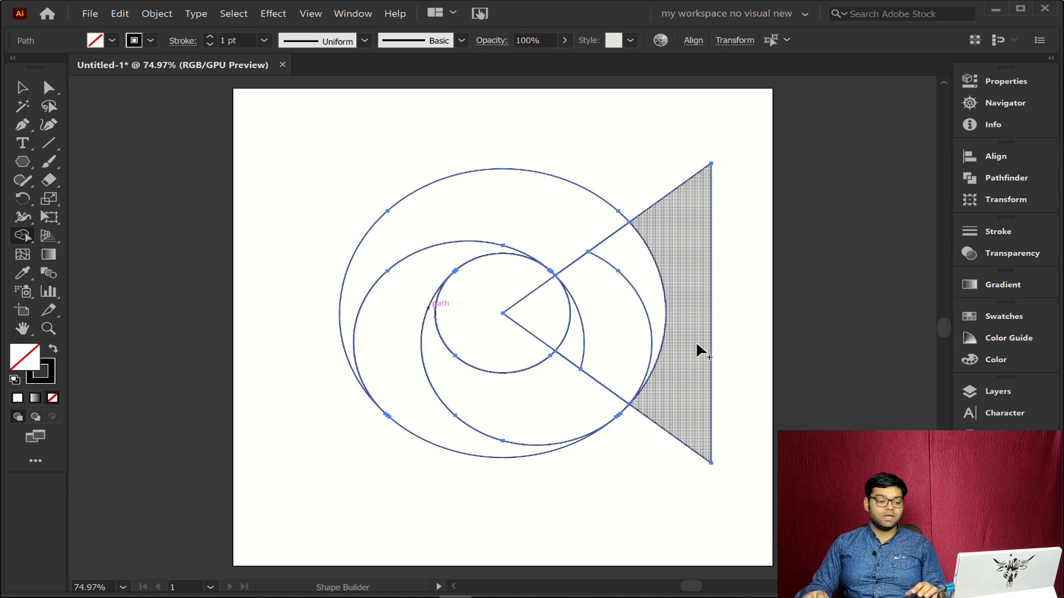
Remove the inner circle and all triangle regions with Shape Builder to open the C, and deselect the artwork.
key(alt)
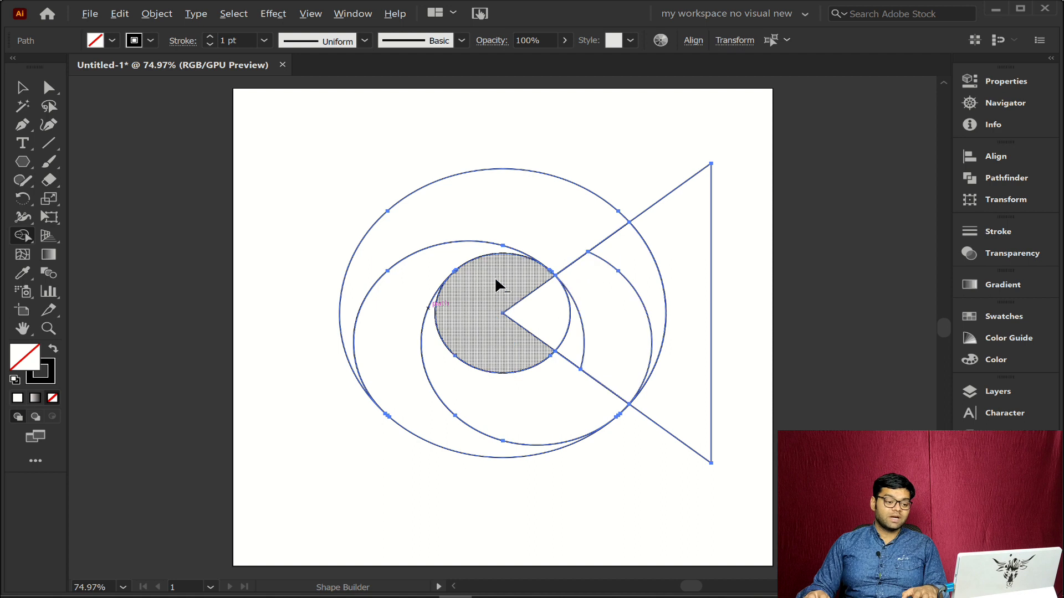
mouse_move(496, 285)
mouse_down()
mouse_move(544, 316)
mouse_move(607, 325)
mouse_move(691, 314)
mouse_up()
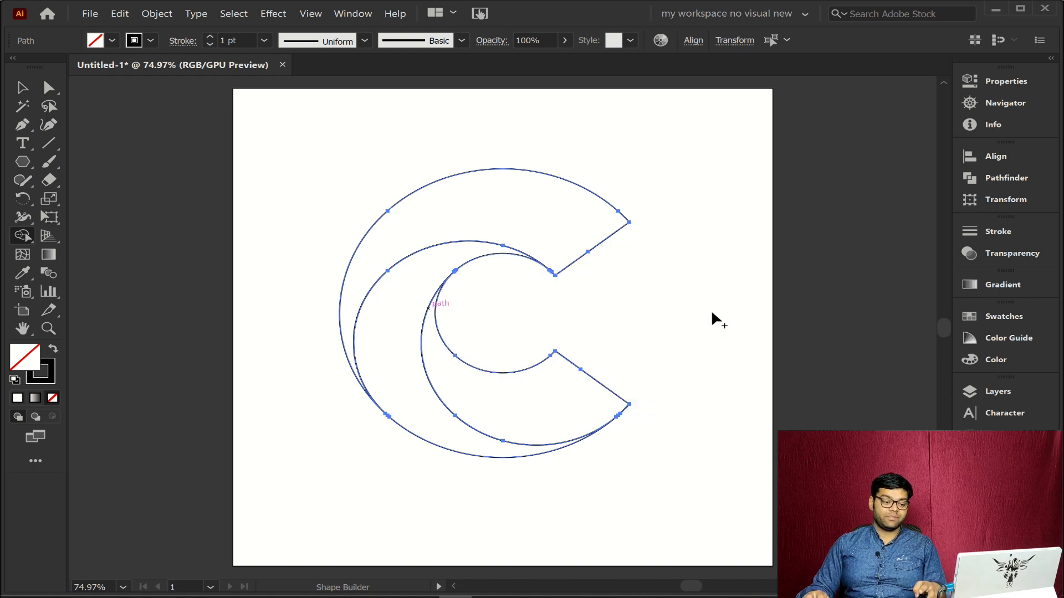
ctrl+click(713, 314)
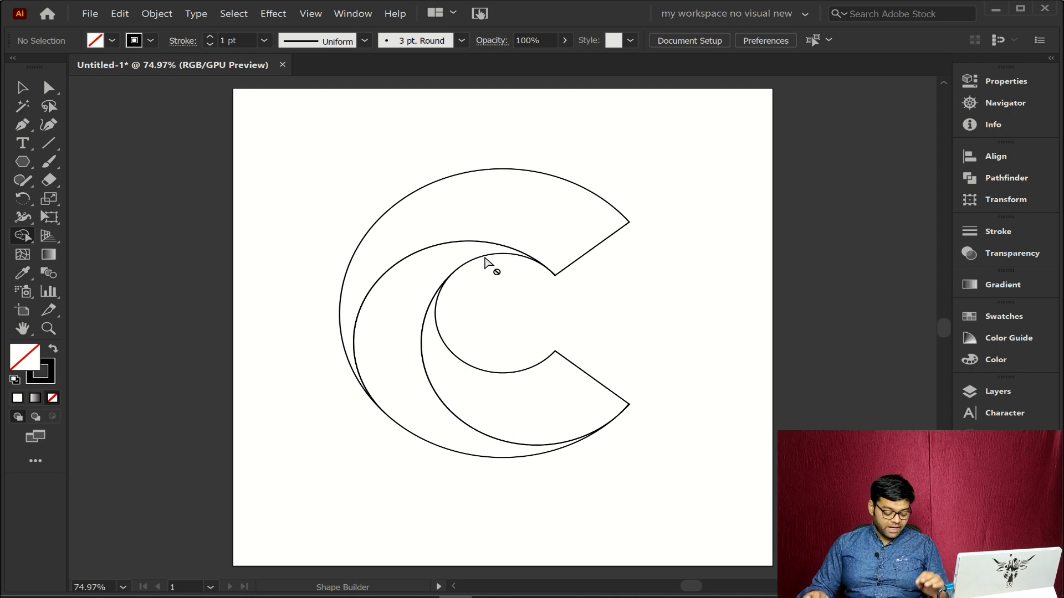
Select all parts of the C, remove their stroke, fill them with solid red, and deselect the artwork.
key(ctrl+a)
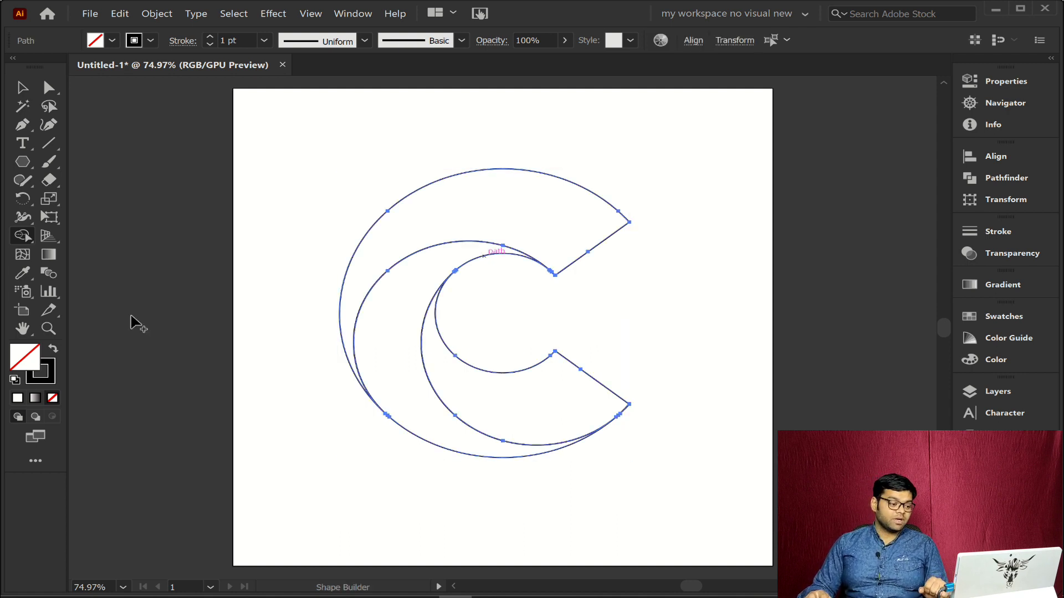
click(22, 87)
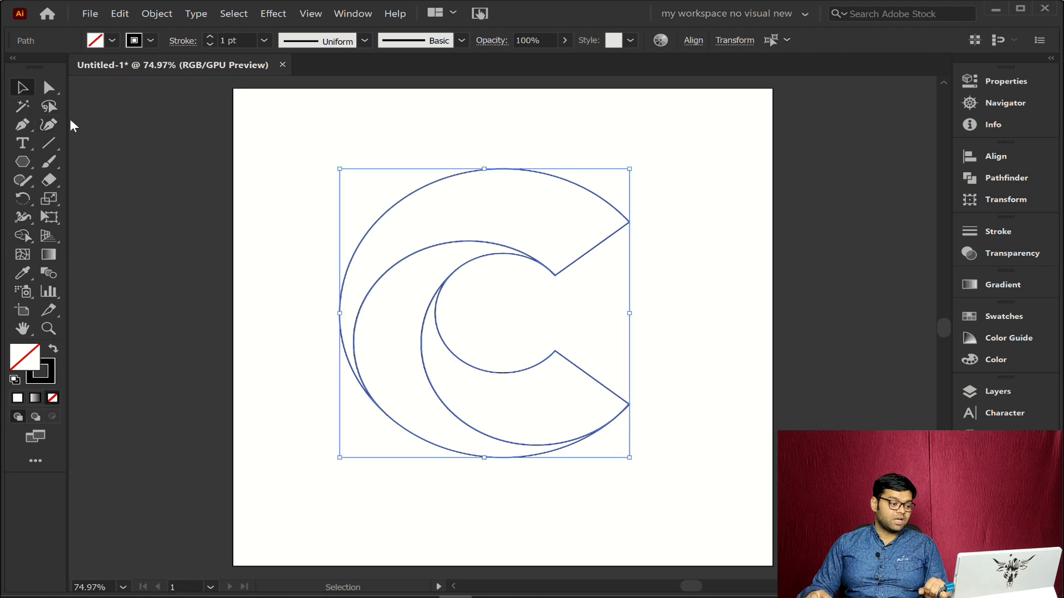
click(48, 377)
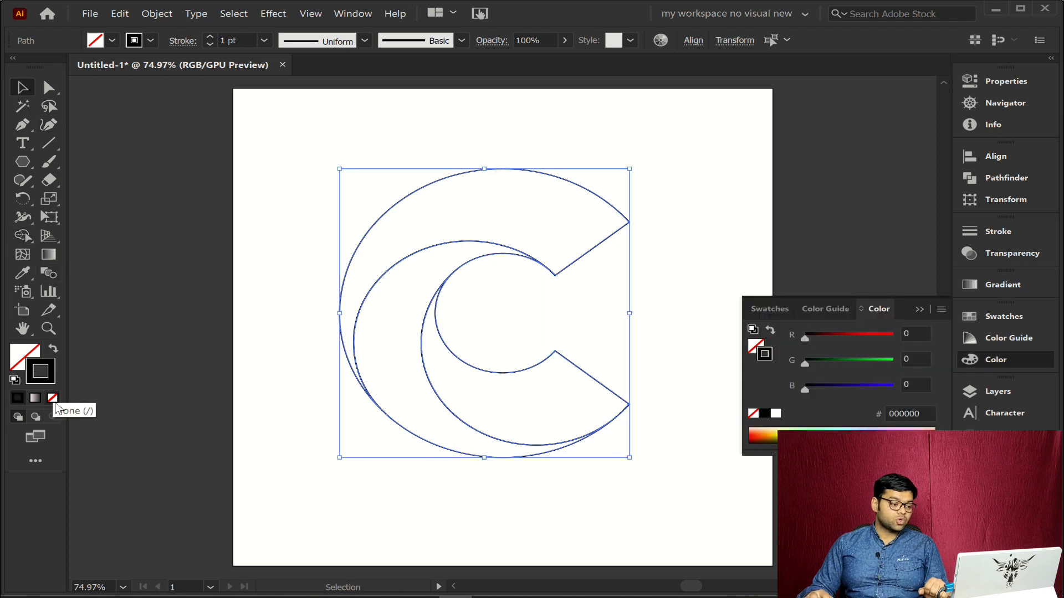
click(53, 398)
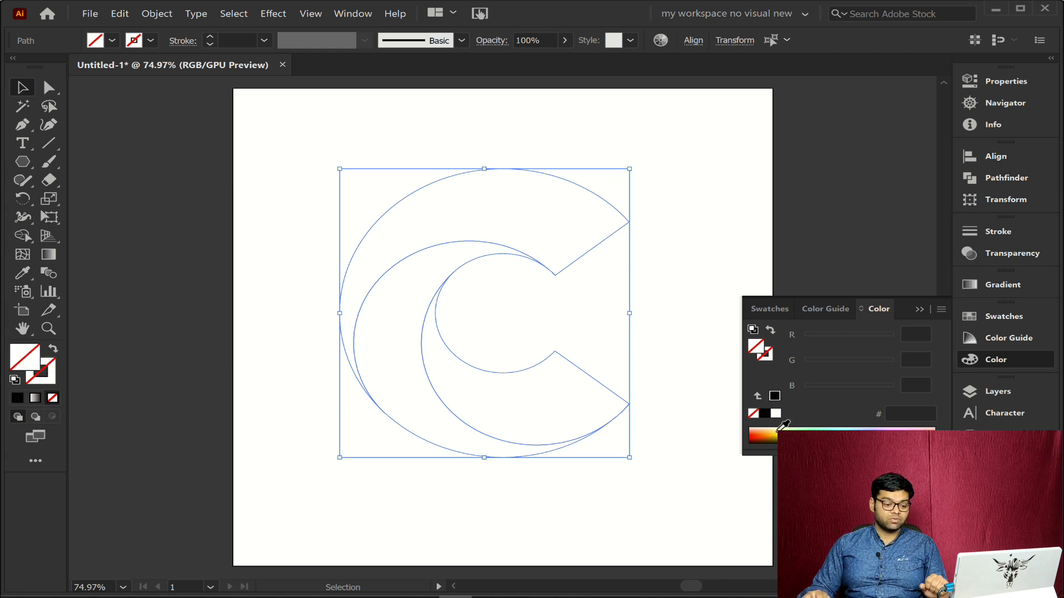
click(934, 437)
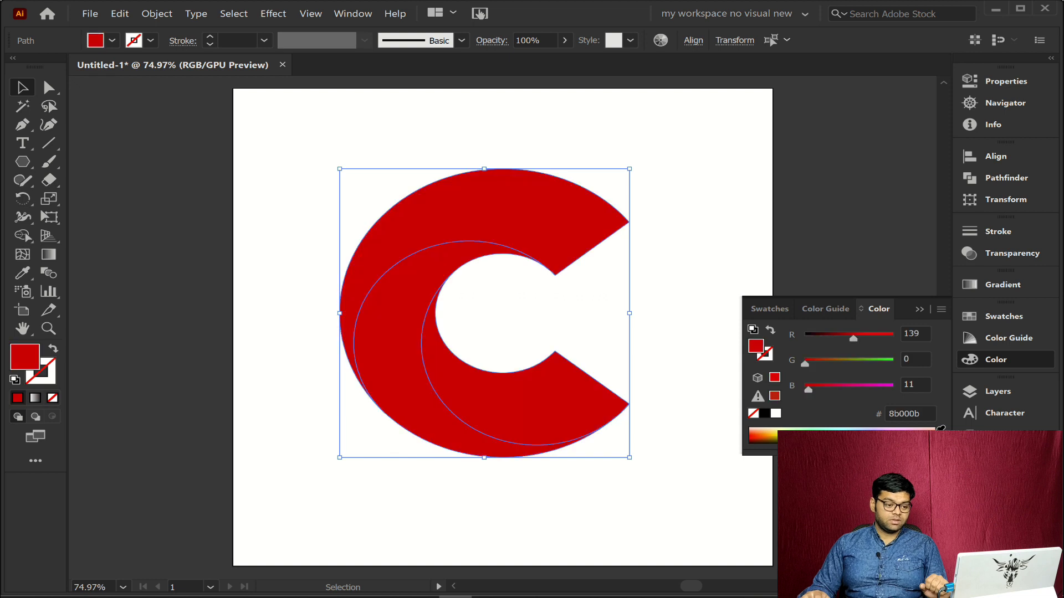
click(1007, 363)
click(300, 146)
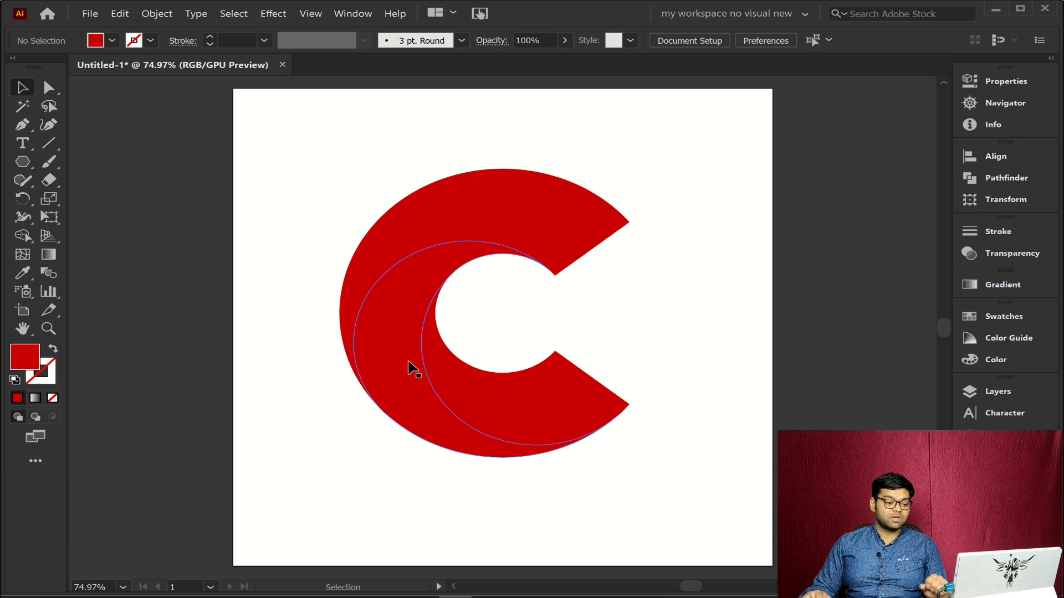
Apply a linear gradient to the C's upper outer band and set its black end stop to the blue swatch C=100, M=95, Y=5, K=0.
click(515, 392)
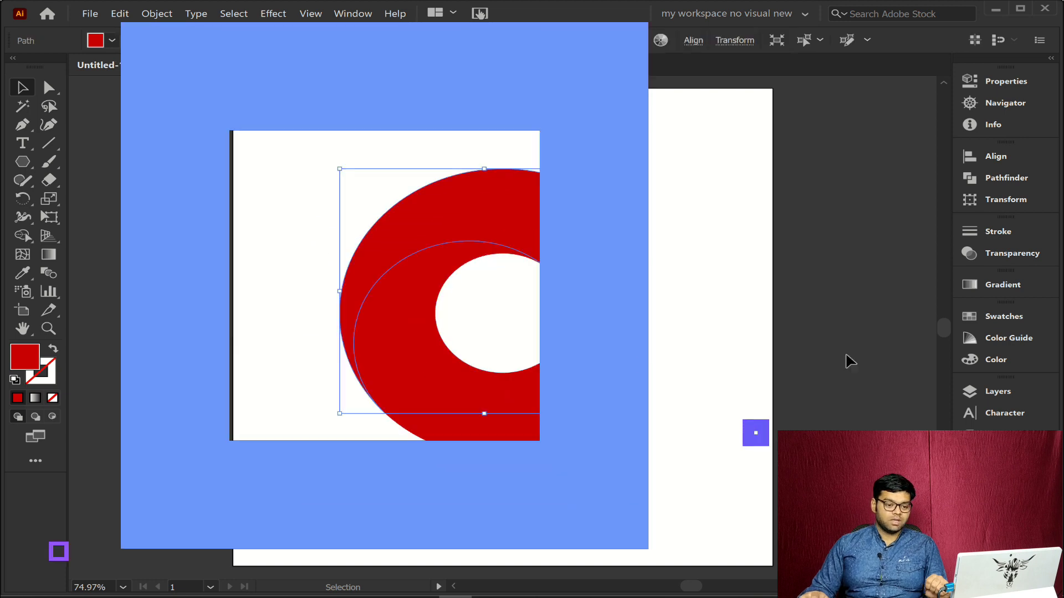
click(992, 287)
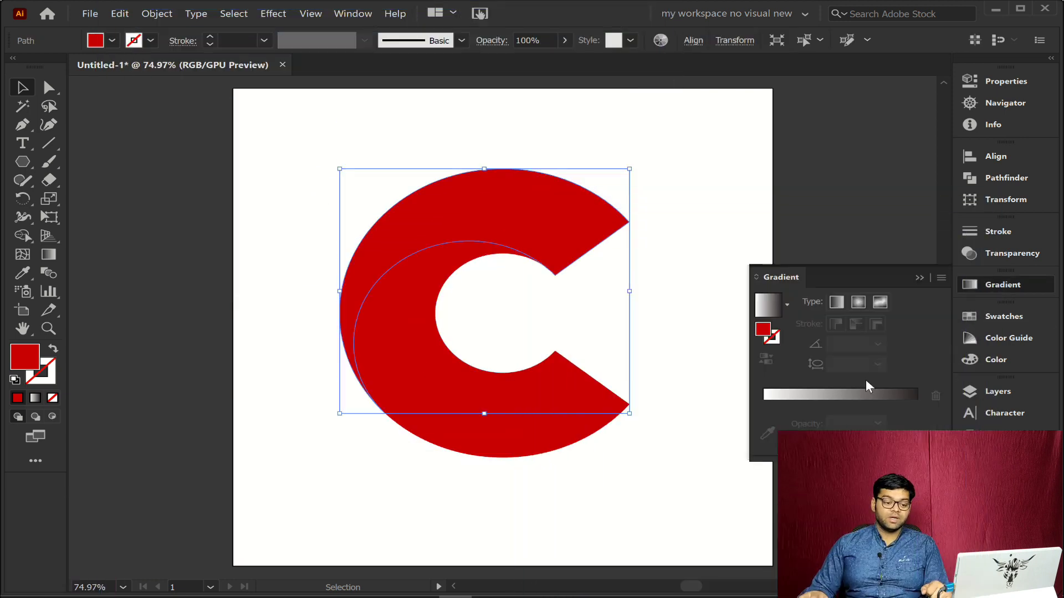
click(829, 393)
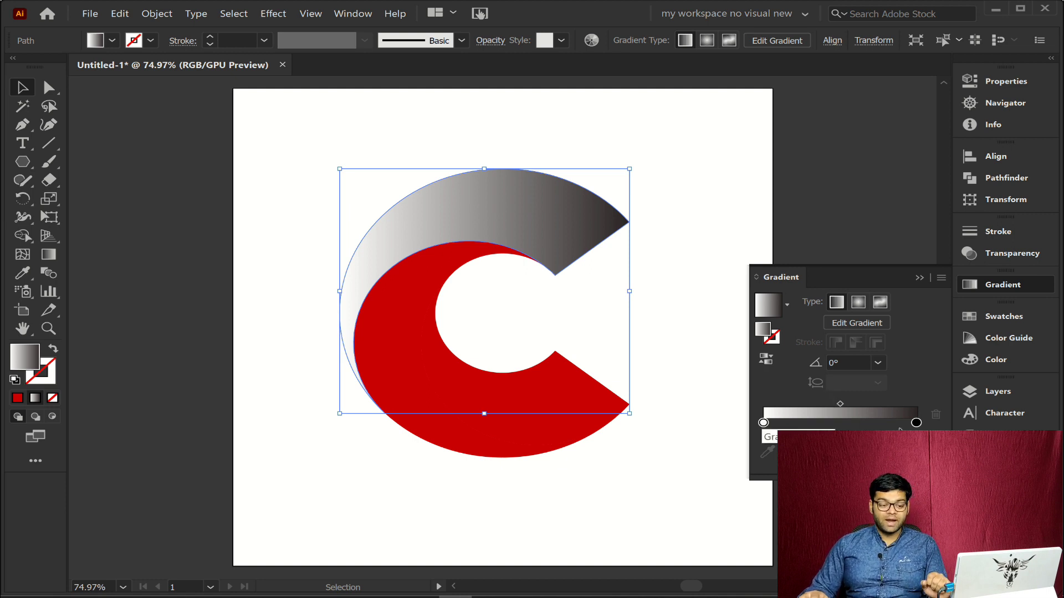
double_click(916, 422)
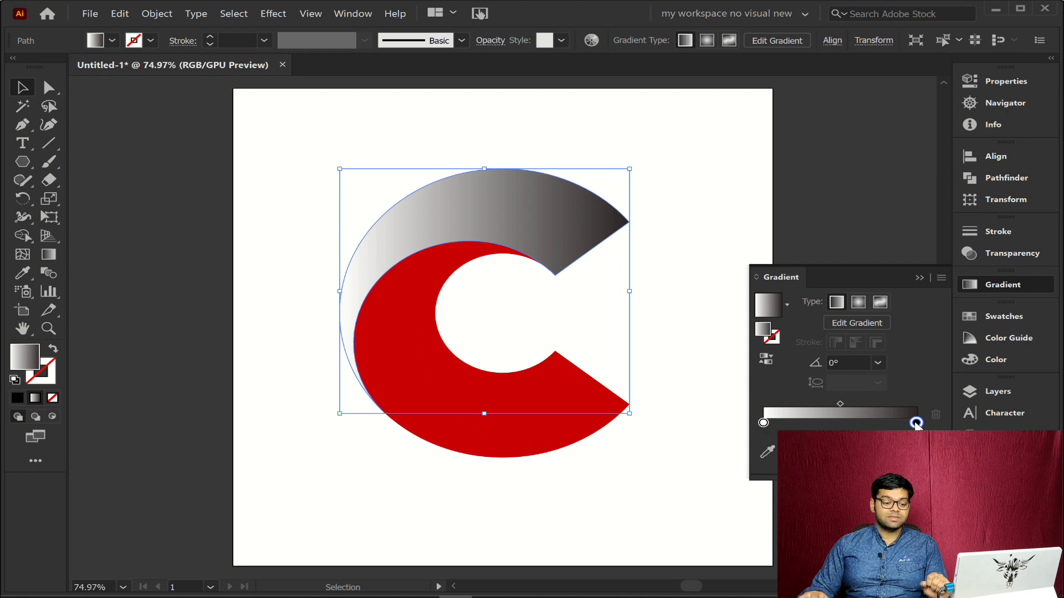
click(814, 294)
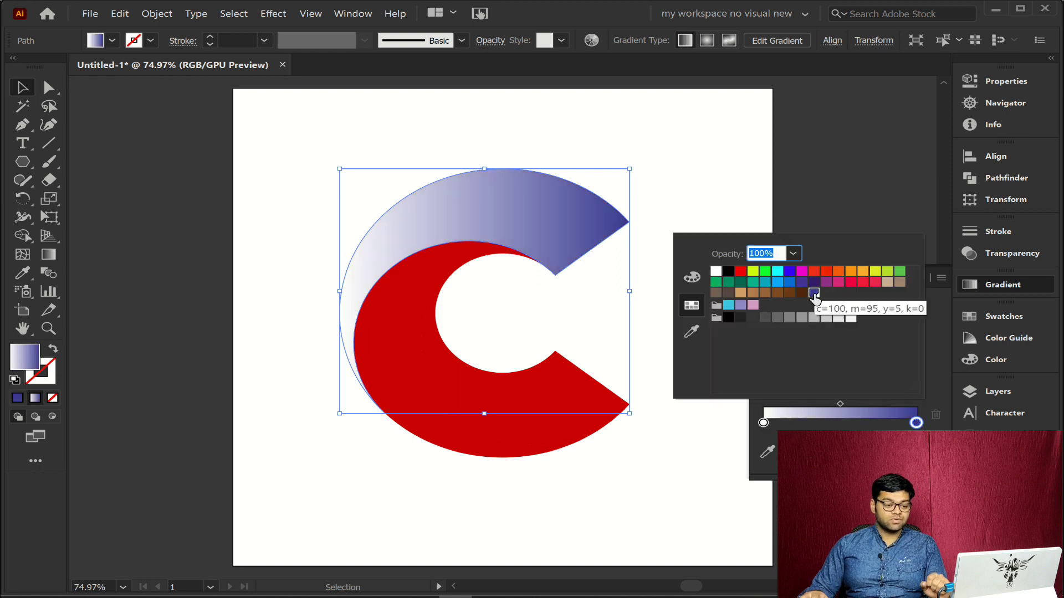
click(998, 285)
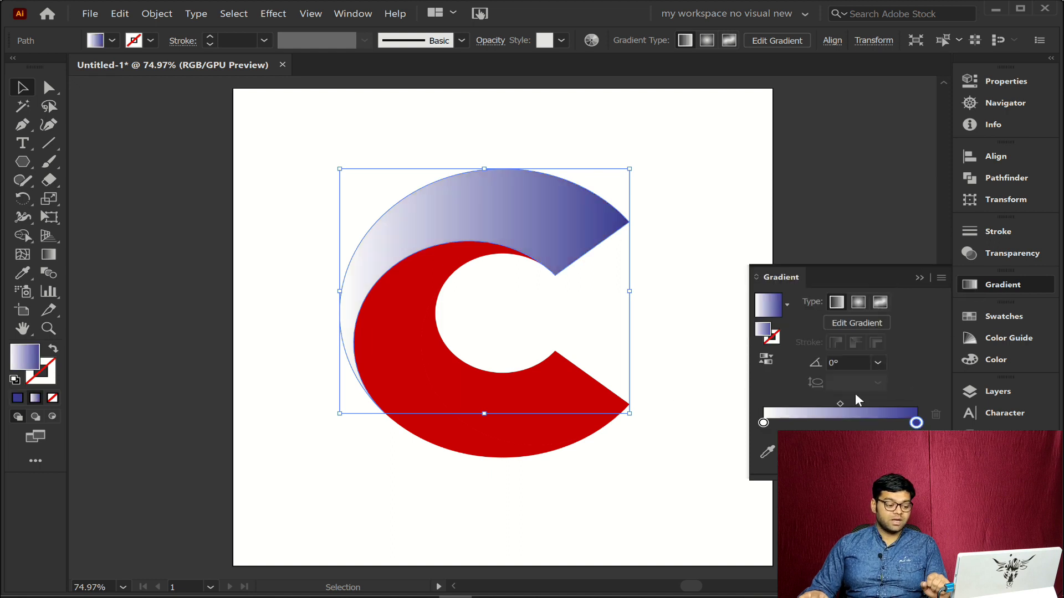
Shift the upper band's gradient midpoint slightly toward the blue end, set the gradient angle to 120°, and deselect the band.
drag(840, 406, 856, 404)
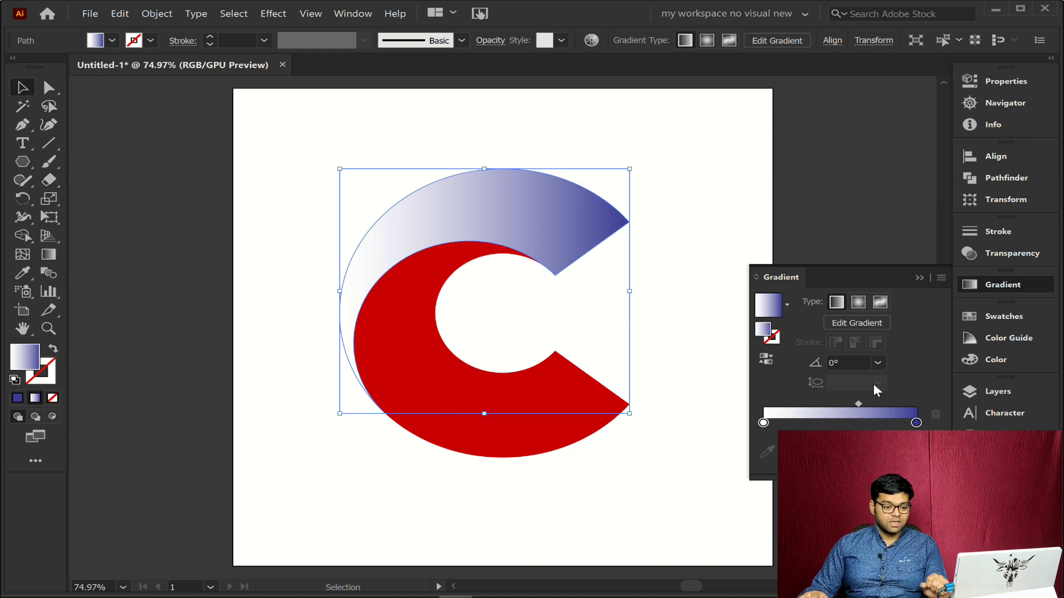
click(877, 363)
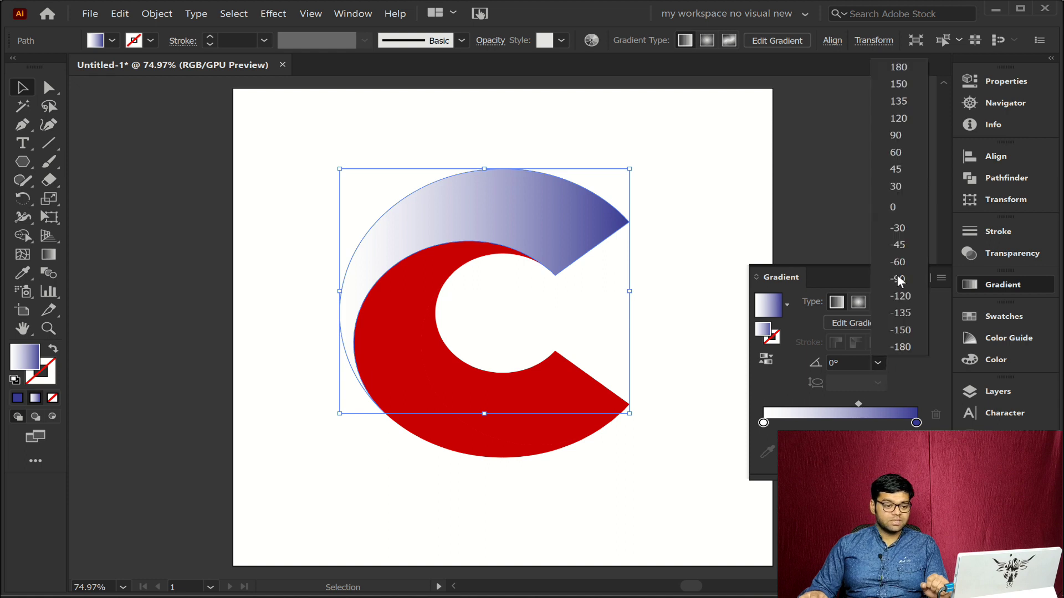
click(898, 123)
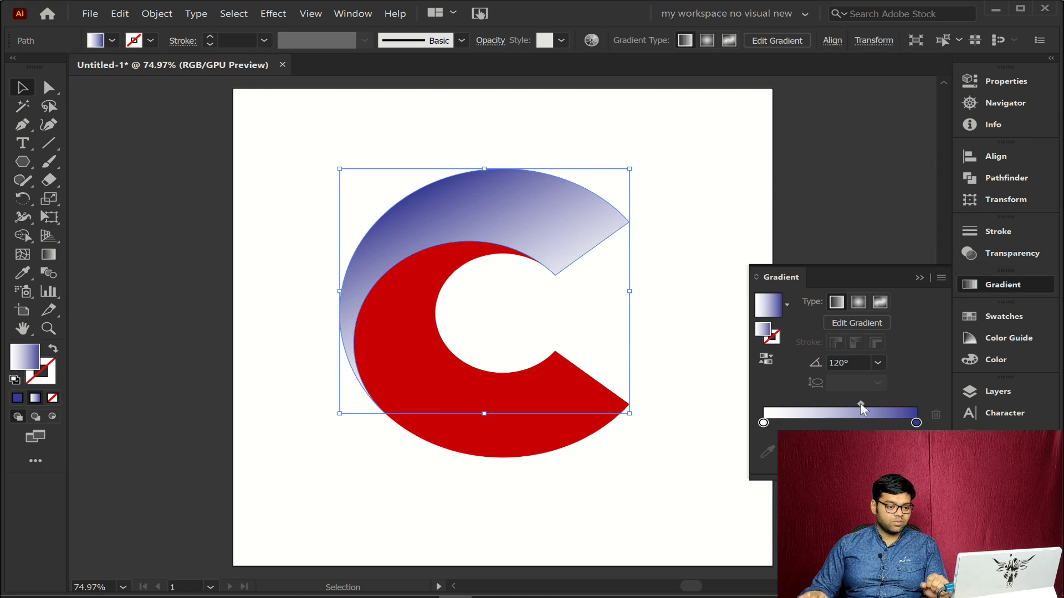
click(1006, 284)
click(740, 381)
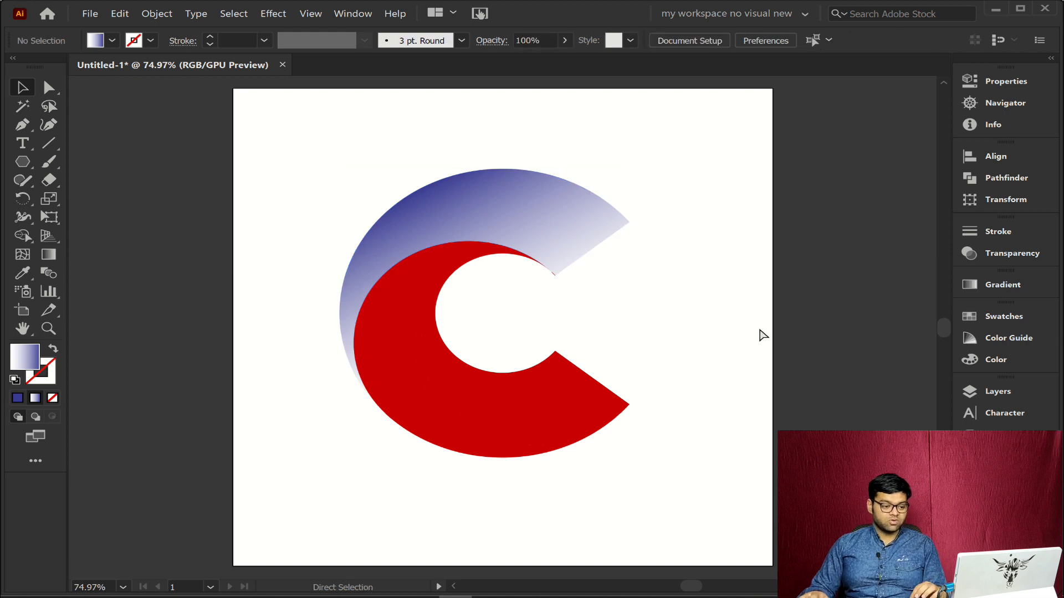
Copy the upper band's white-to-blue gradient onto all parts of the C with the Eyedropper, and deselect the artwork.
key(ctrl+a)
click(22, 273)
click(502, 196)
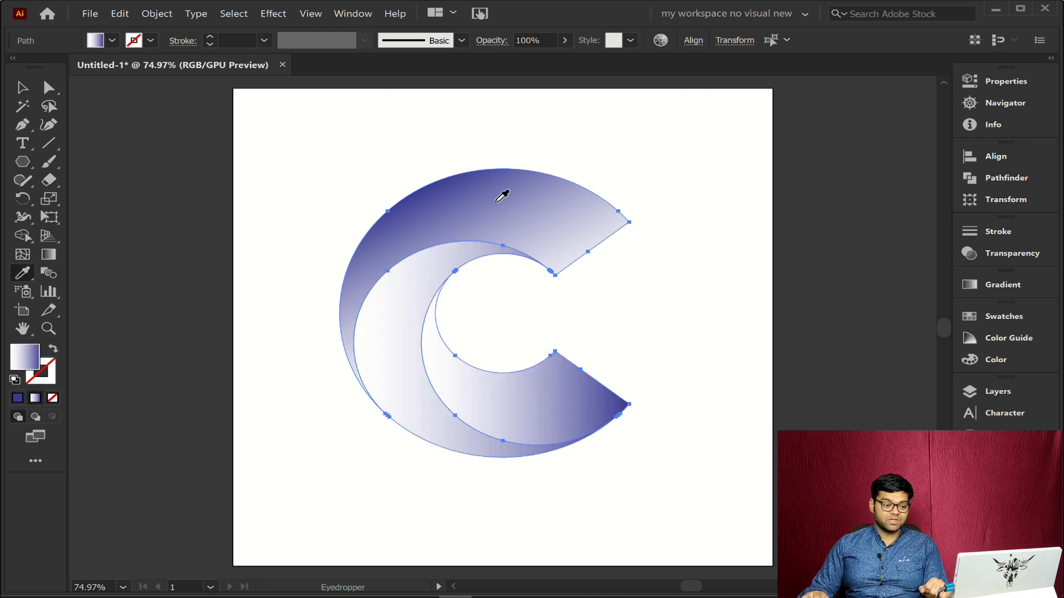
ctrl+click(694, 348)
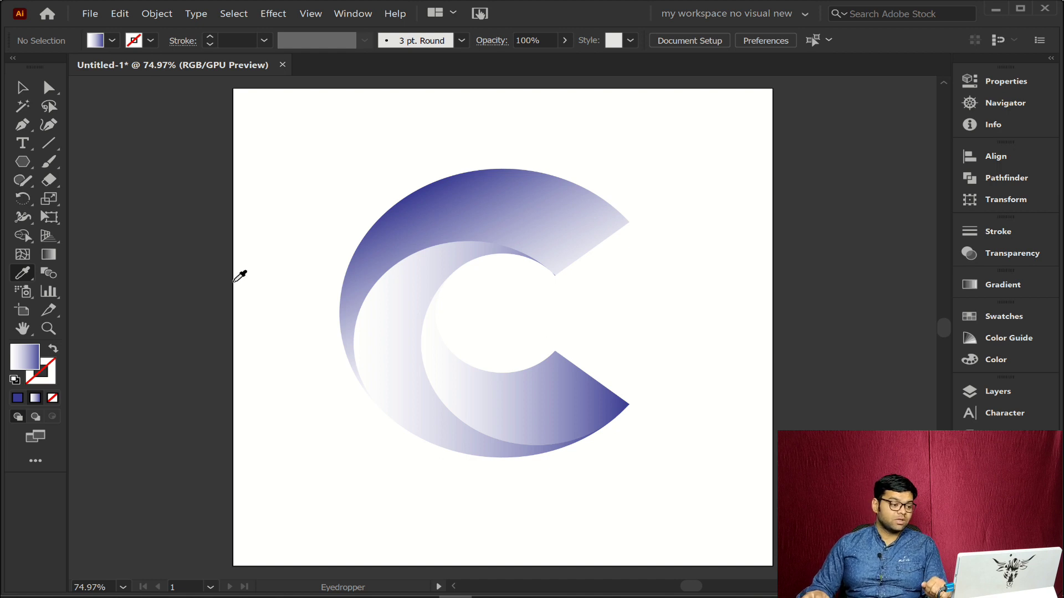
Select all parts and remove the thin leftover sliver at the inner tip of the C's upper arm with Shape Builder.
click(22, 236)
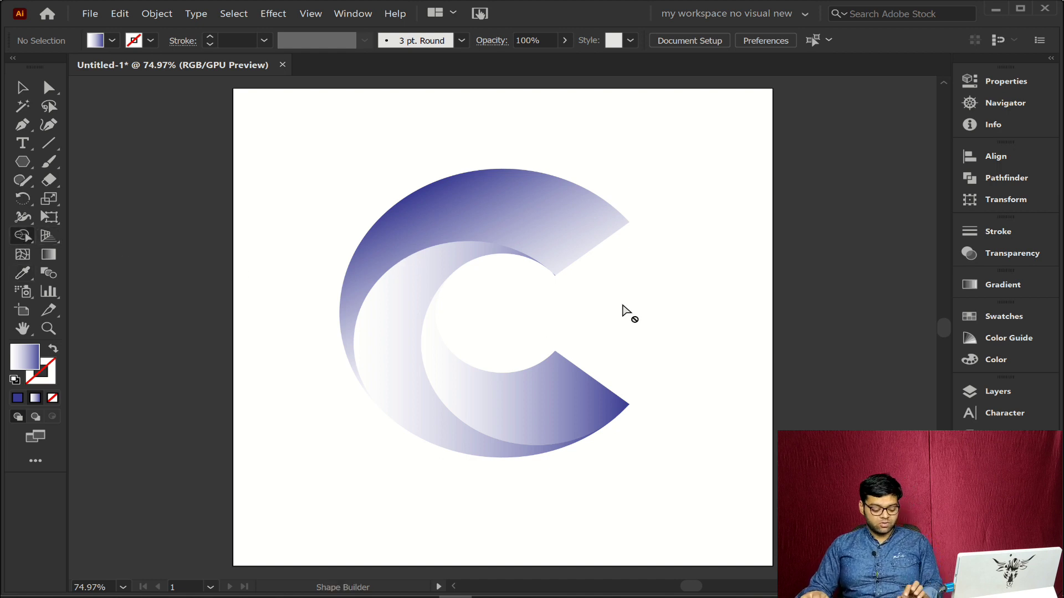
key(ctrl+a)
key(ctrl+space)
drag(548, 271, 1058, 348)
key(ctrl+space)
drag(595, 308, 889, 350)
key(space)
drag(768, 259, 667, 444)
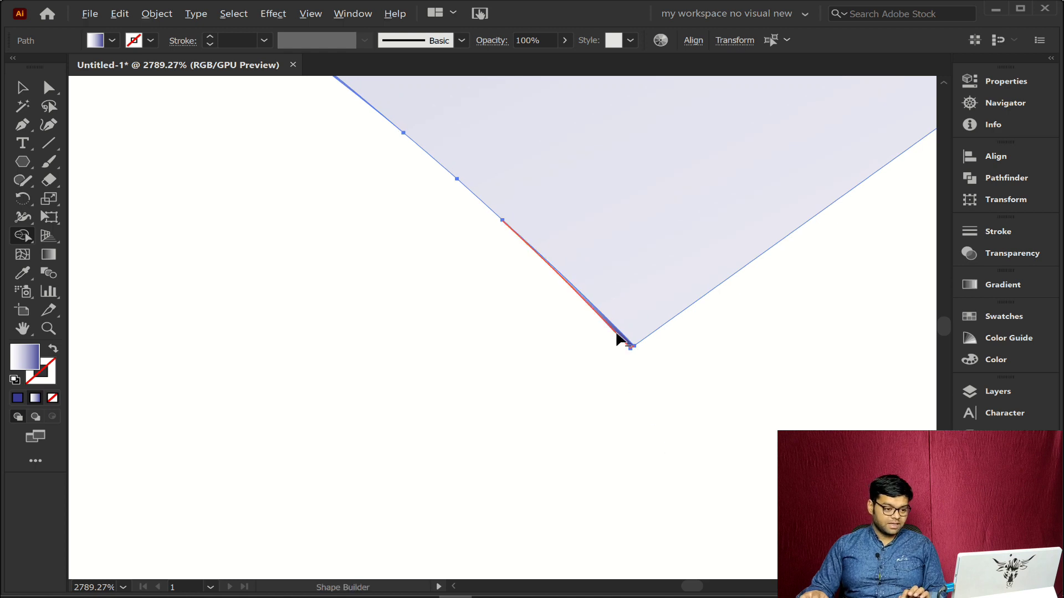
key(ctrl+space)
drag(688, 375, 508, 377)
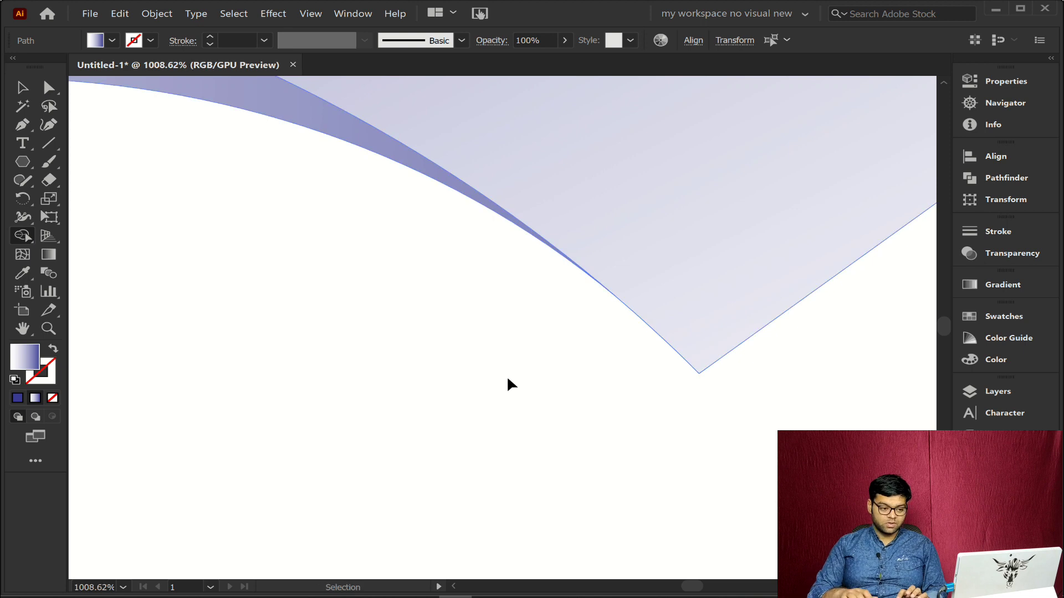
key(ctrl+0)
Remove the thin leftover sliver at the outer tip of the C's lower arm with Shape Builder, and deselect the artwork.
key(ctrl+space)
mouse_move(540, 349)
mouse_down()
mouse_move(881, 361)
mouse_move(748, 368)
mouse_up()
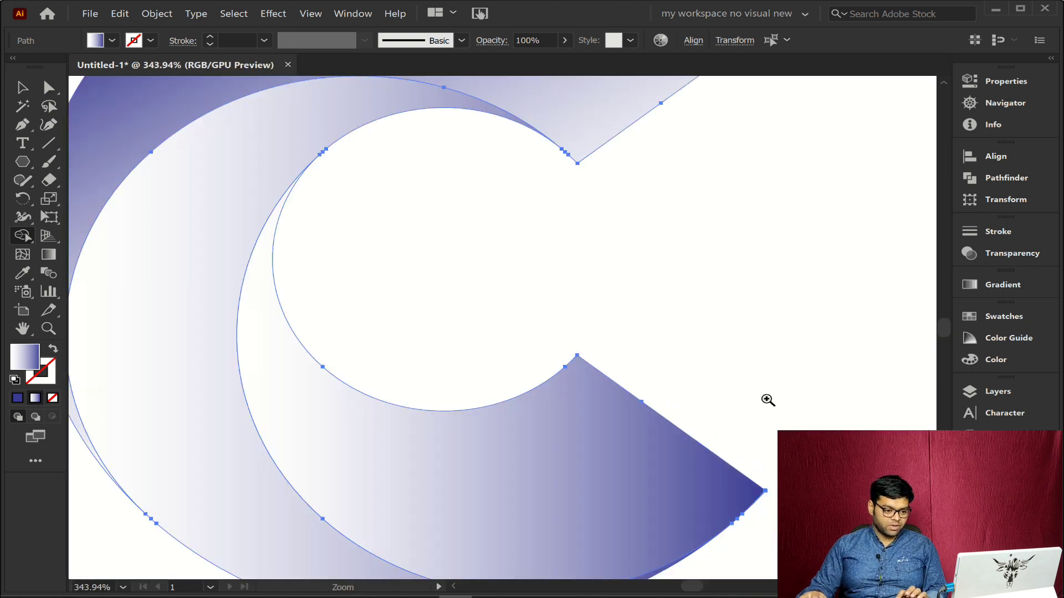
drag(754, 503, 1052, 499)
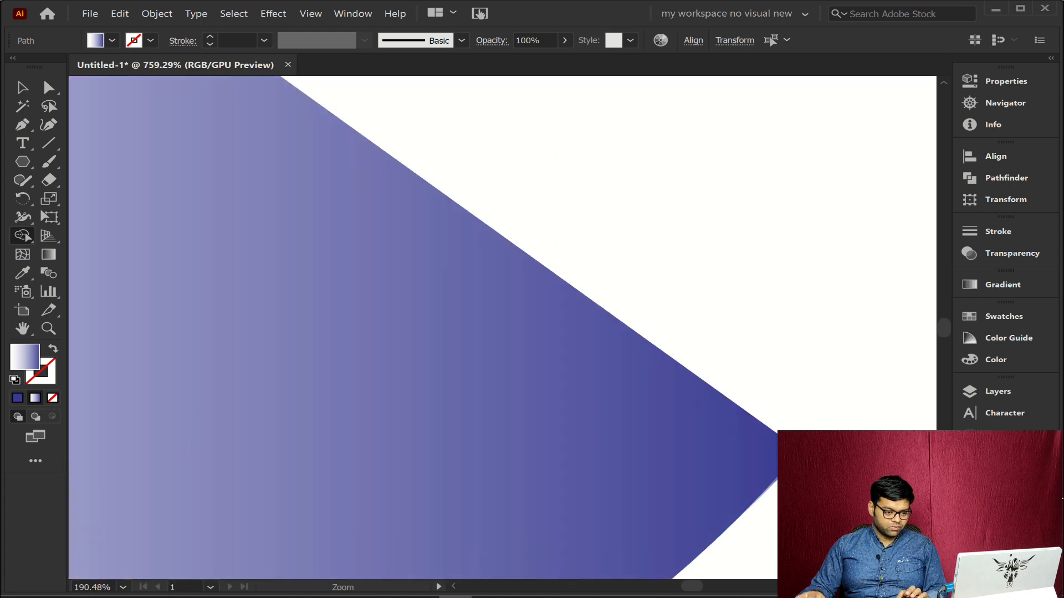
key(ctrl+space)
drag(784, 479, 1063, 493)
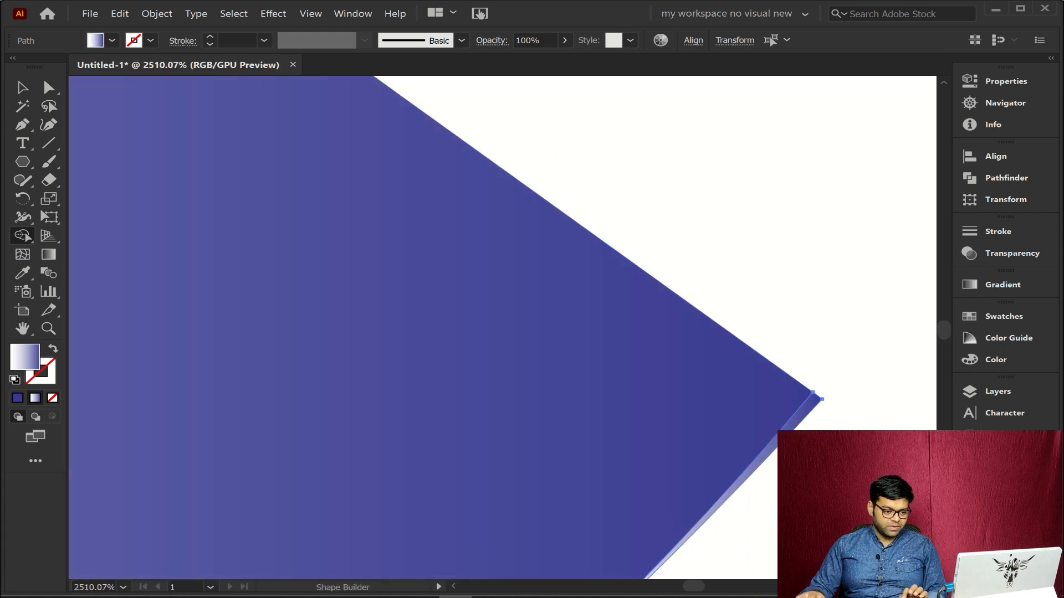
key(alt)
alt+click(804, 421)
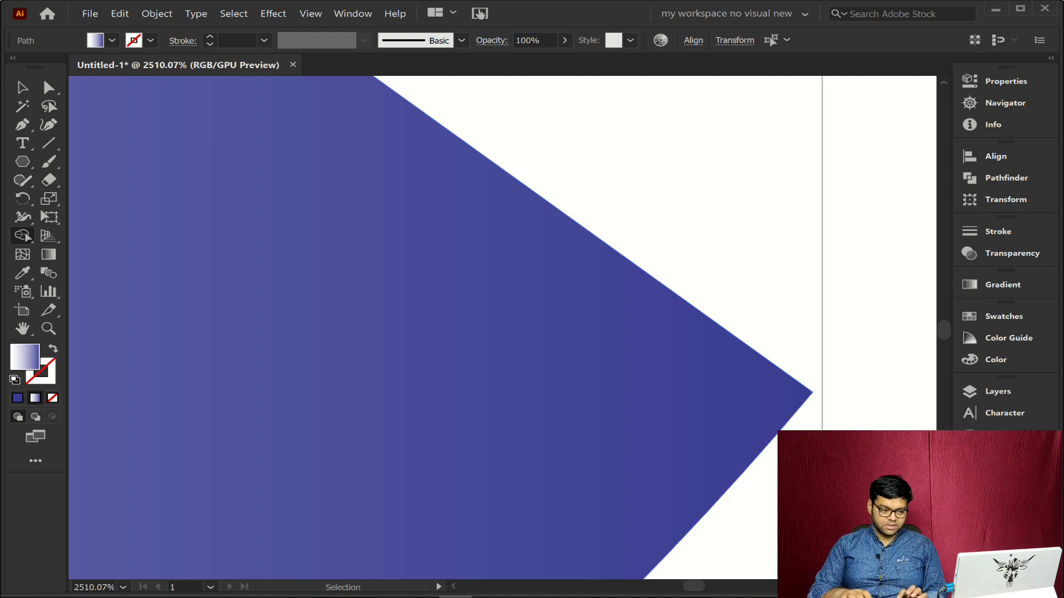
key(ctrl+0)
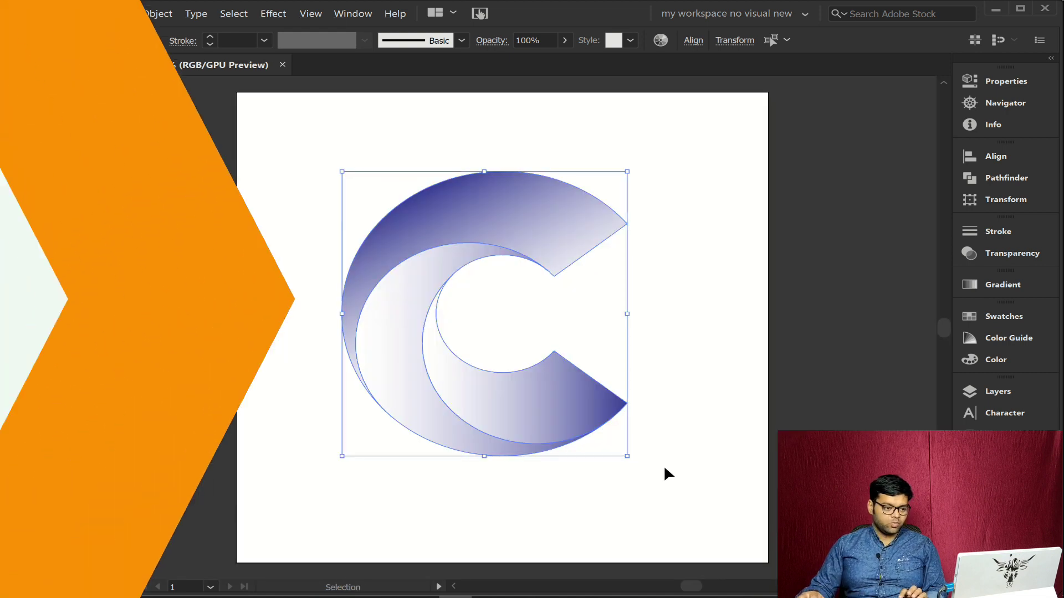
ctrl+click(665, 469)
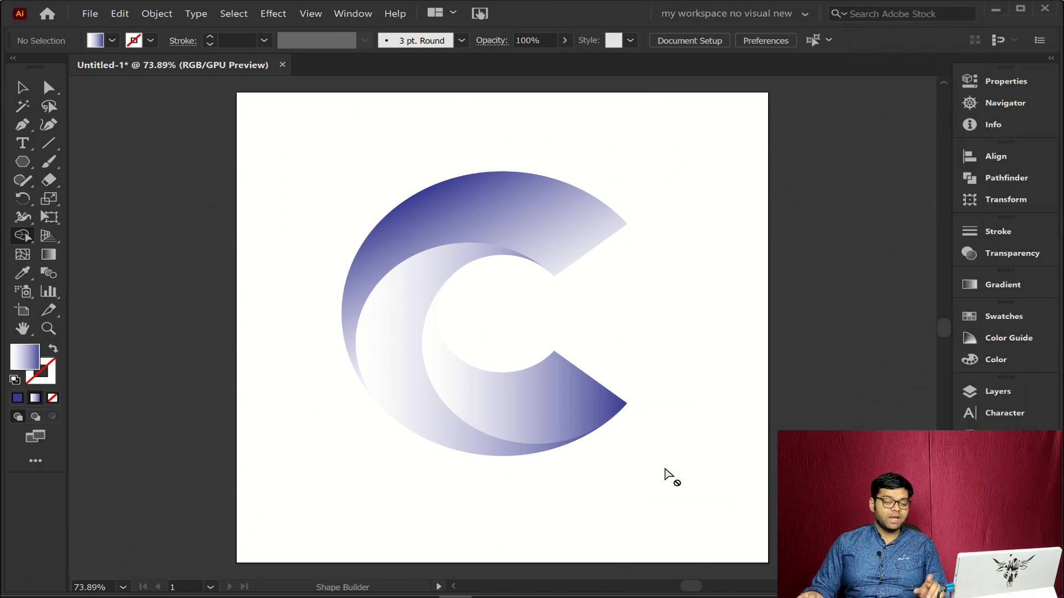
Reorder the paths in Layer 1 with the upper outer band first, the middle band second and the lower inner band last, and deselect.
key(ctrl+a)
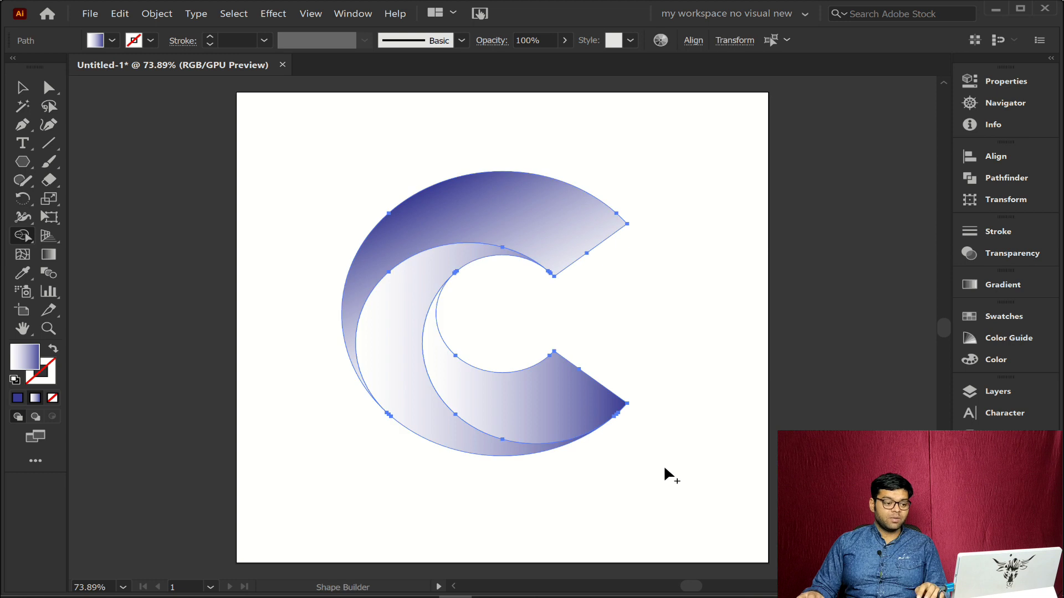
click(986, 392)
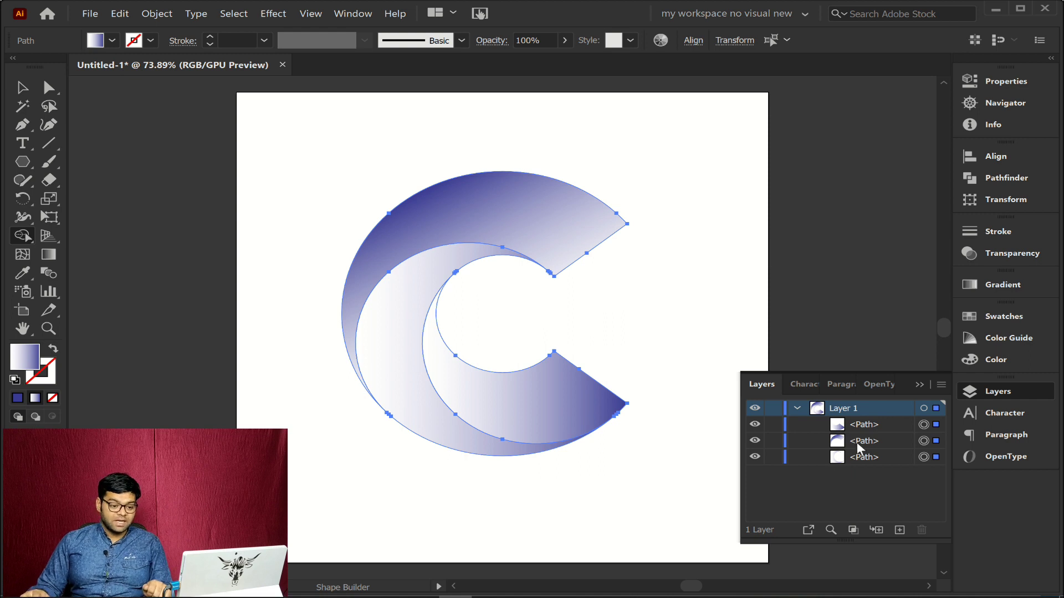
drag(865, 447, 872, 423)
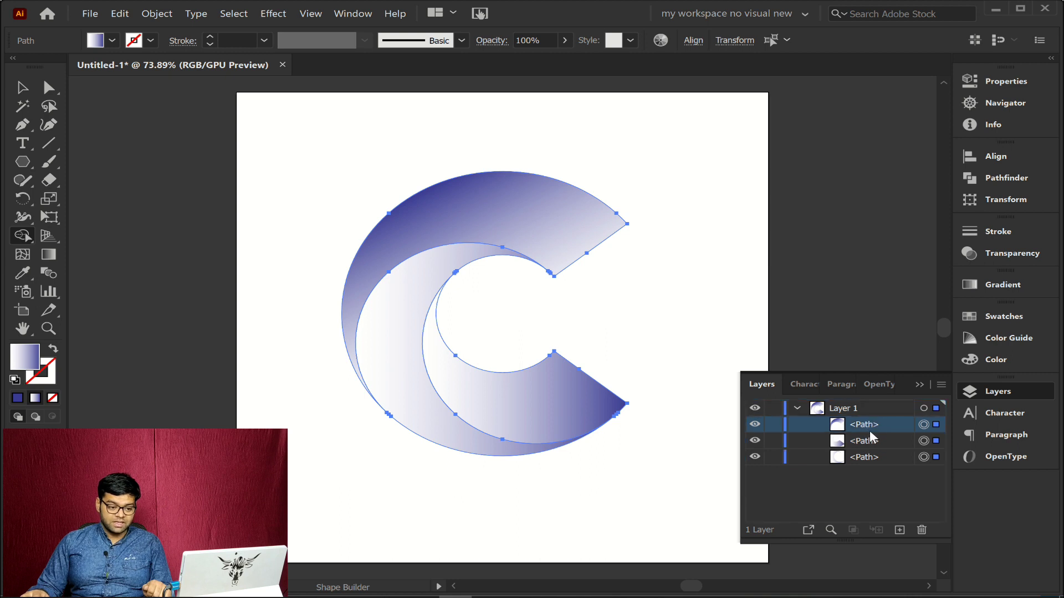
drag(867, 461, 866, 444)
drag(868, 438, 868, 441)
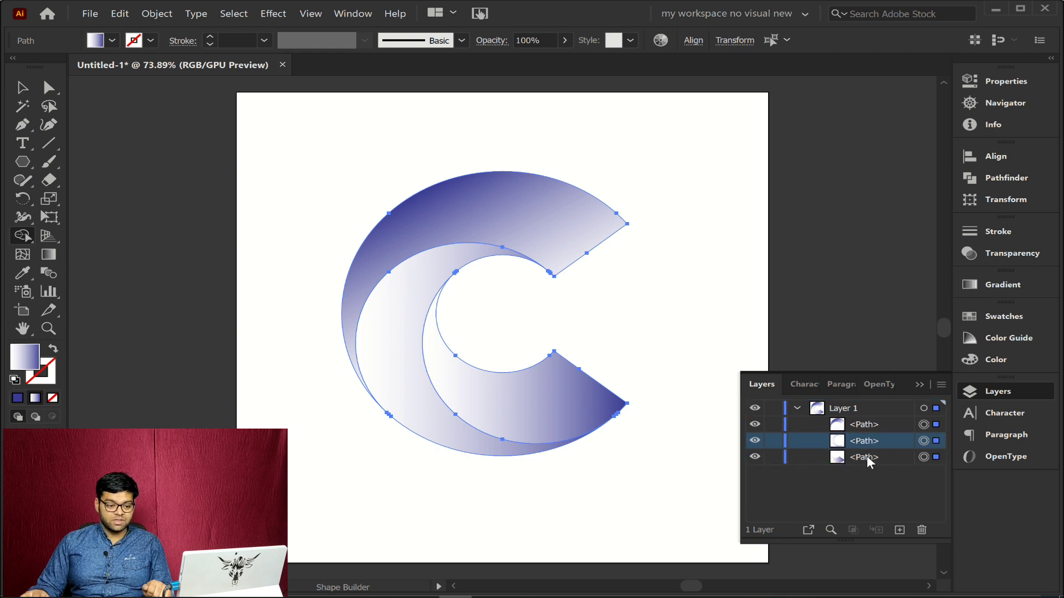
click(873, 425)
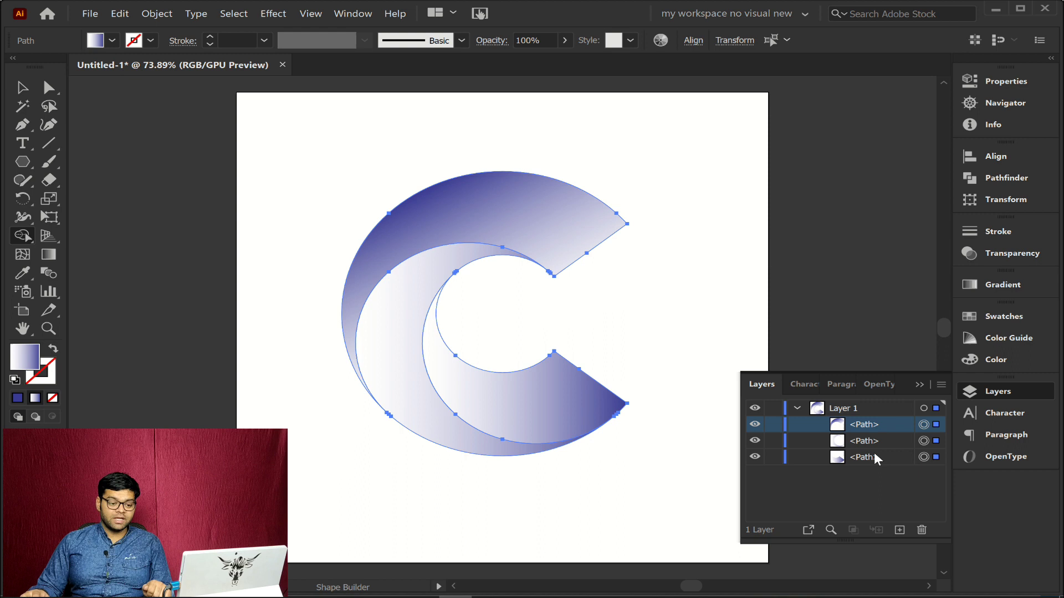
click(989, 390)
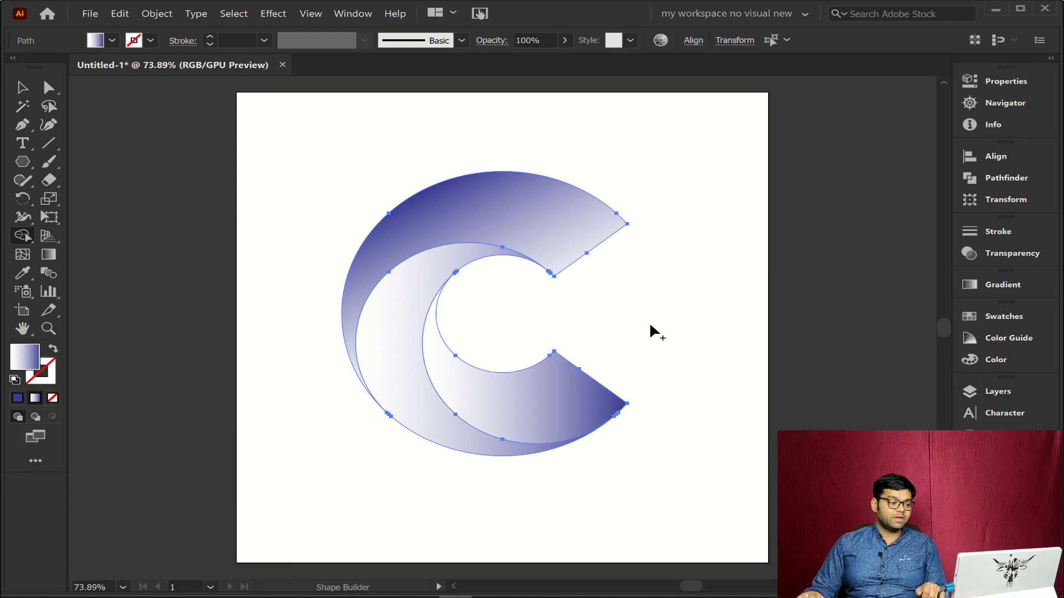
click(23, 87)
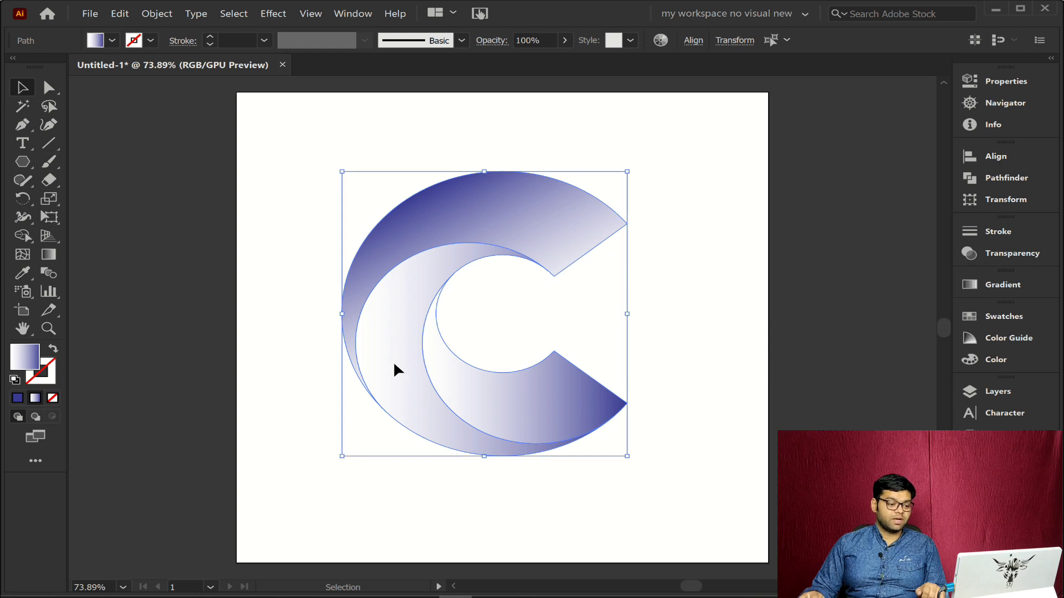
click(726, 345)
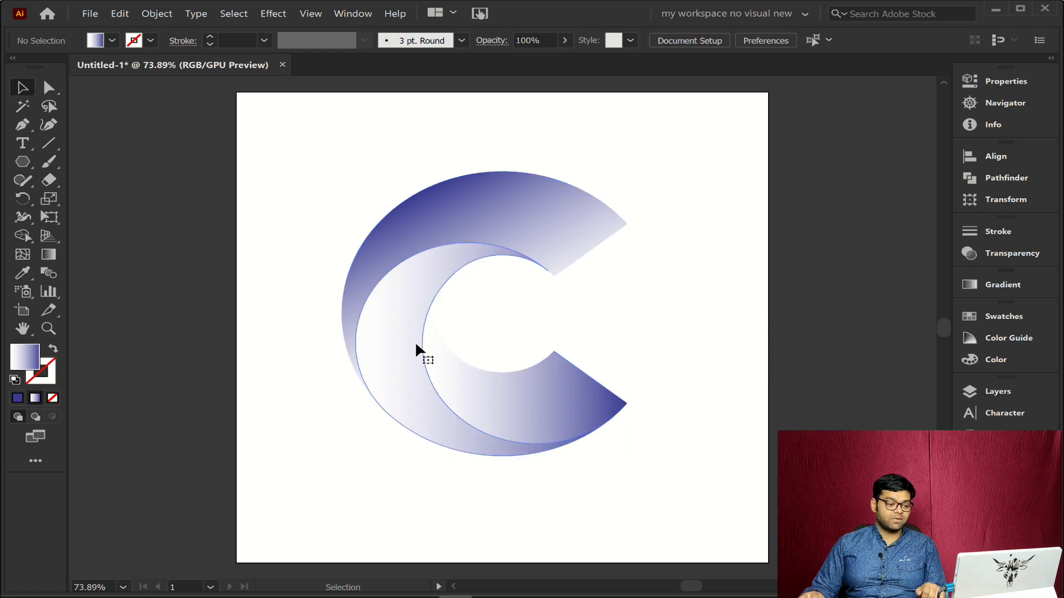
Rotate the middle band's gradient to 90° and shift its midpoint toward the white stop, leaving the artwork deselected.
click(417, 348)
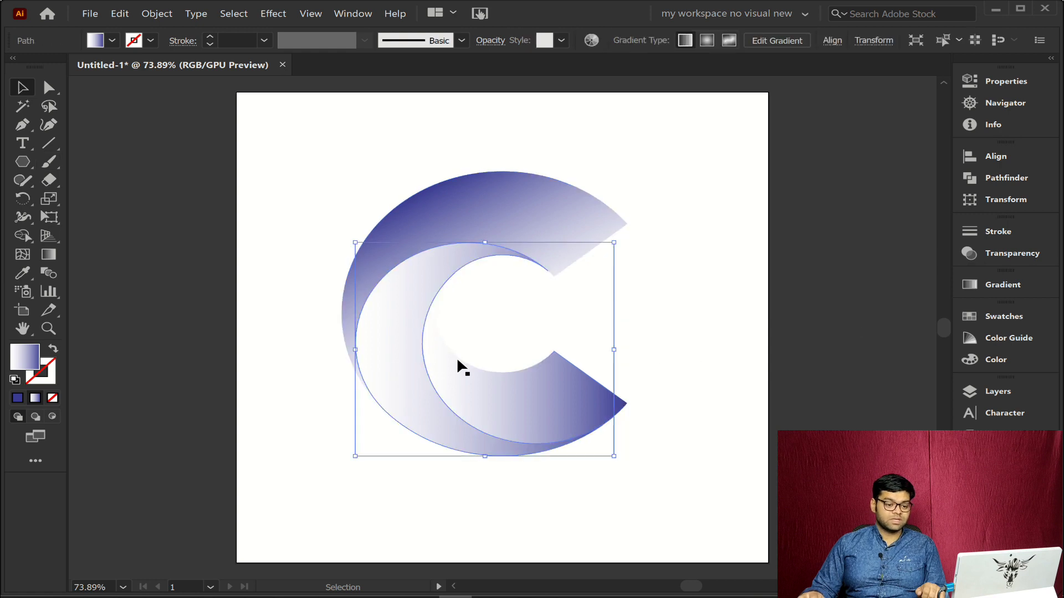
click(999, 286)
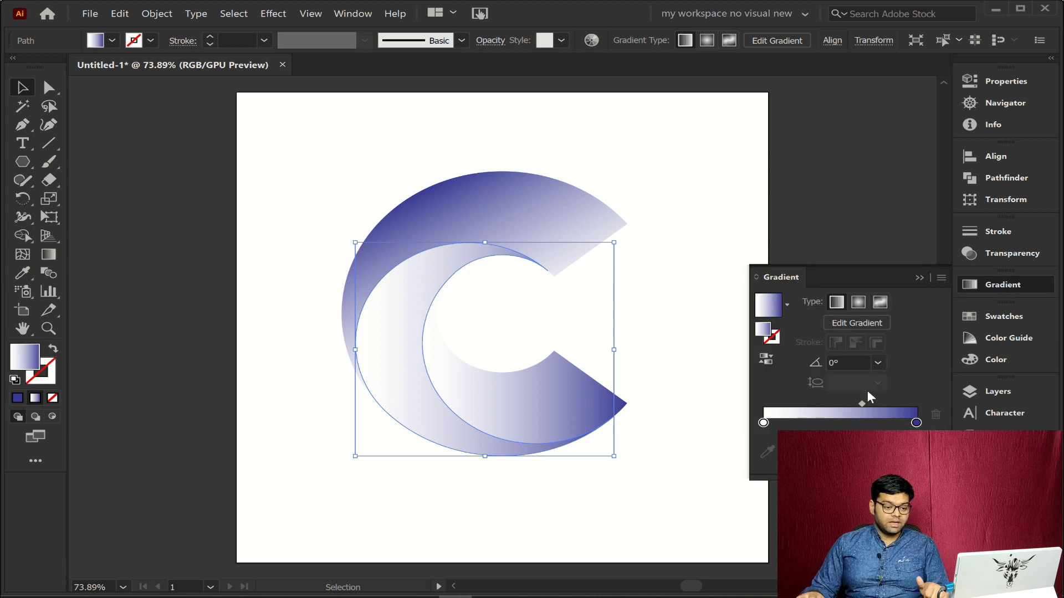
drag(860, 404, 826, 403)
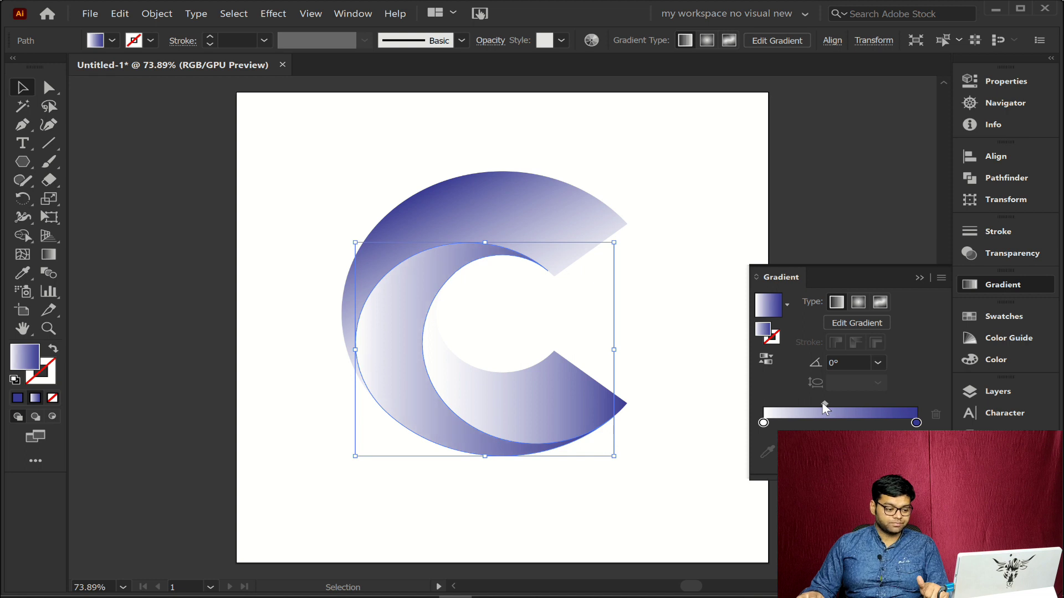
click(879, 362)
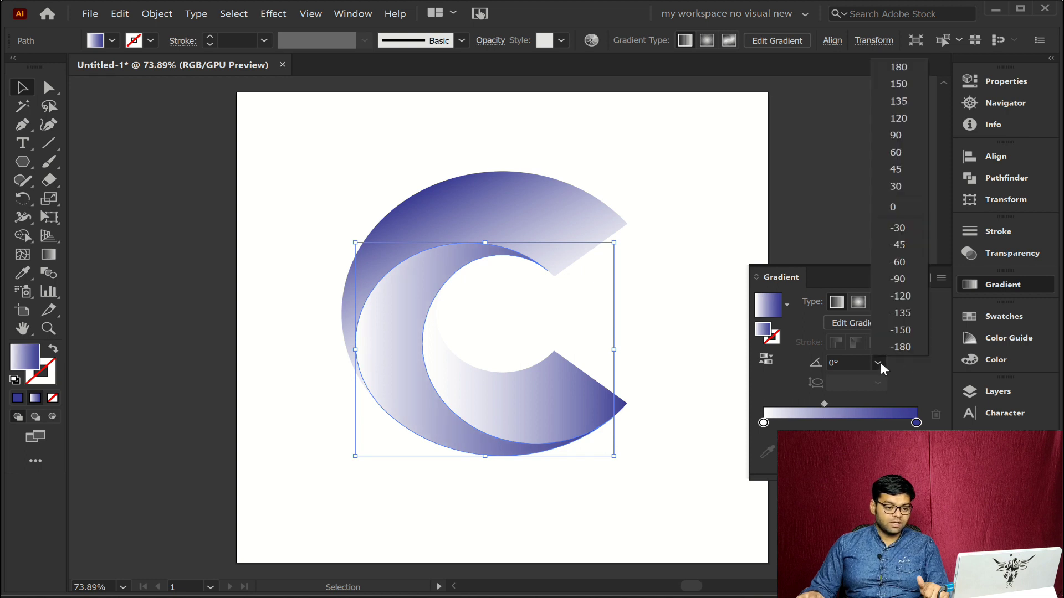
click(890, 136)
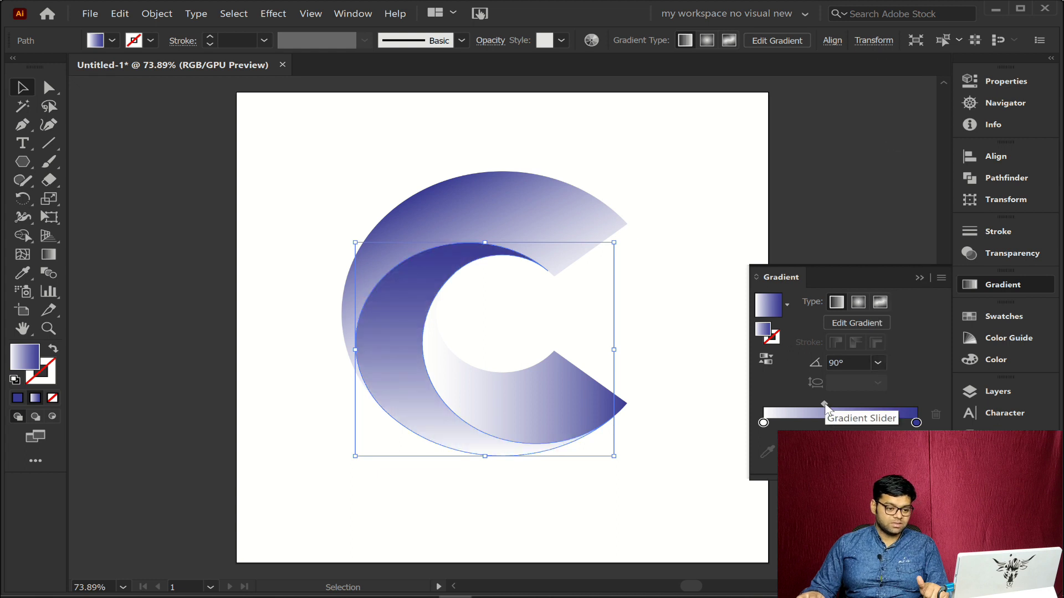
drag(824, 404, 827, 404)
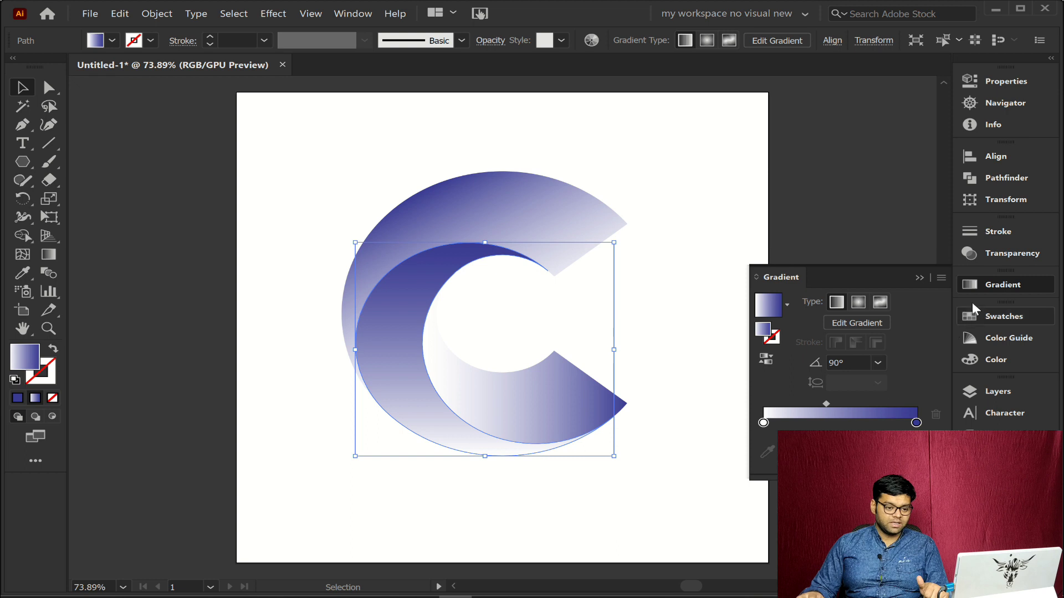
click(997, 284)
click(709, 443)
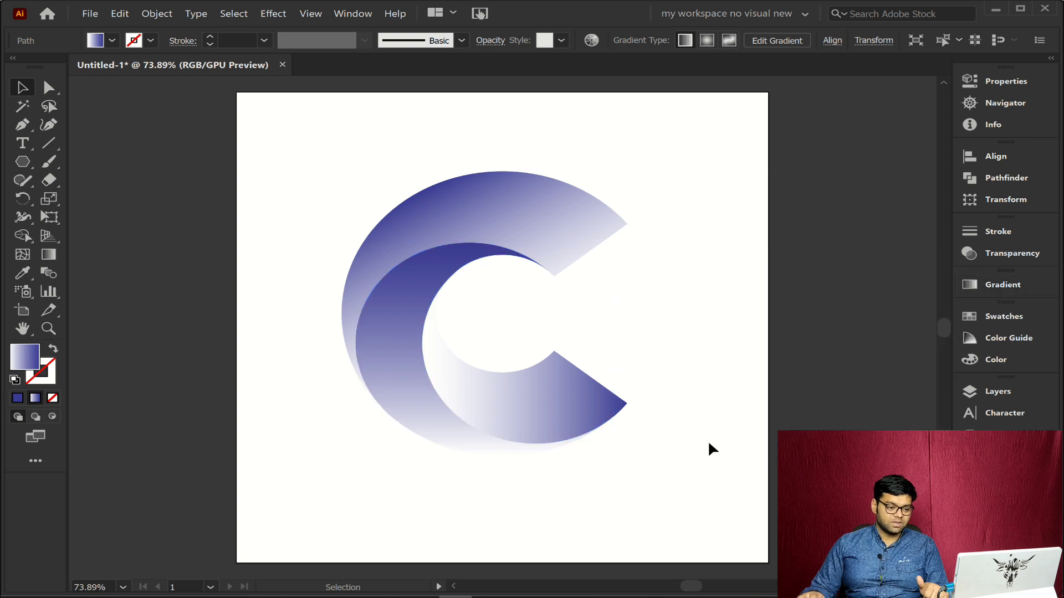
Reverse the lower inner band's gradient so it runs from blue to white, and shift its midpoint toward the white stop.
click(560, 411)
click(1006, 296)
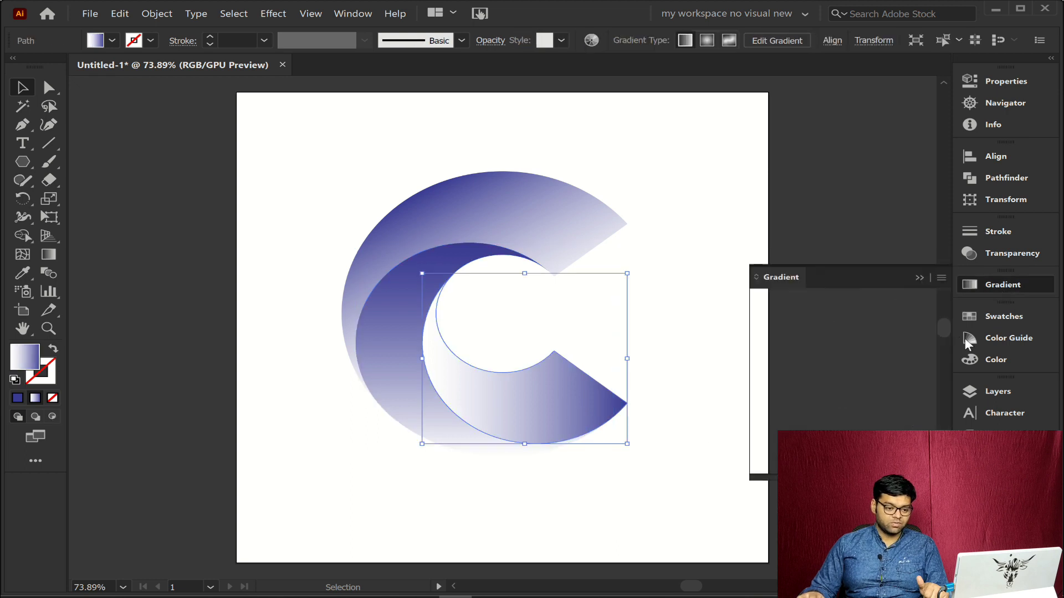
click(767, 360)
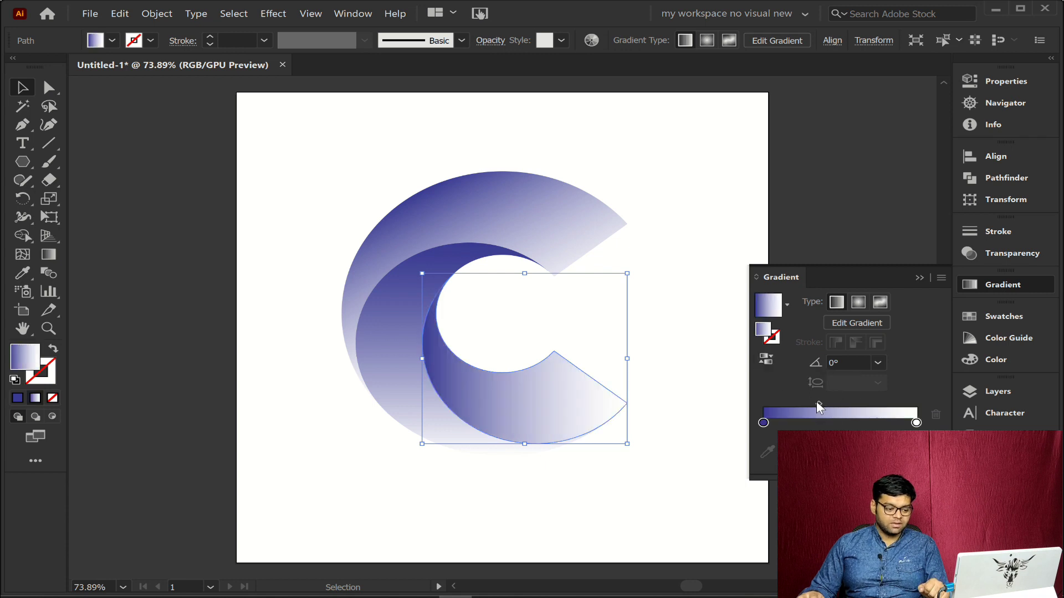
drag(817, 403, 858, 409)
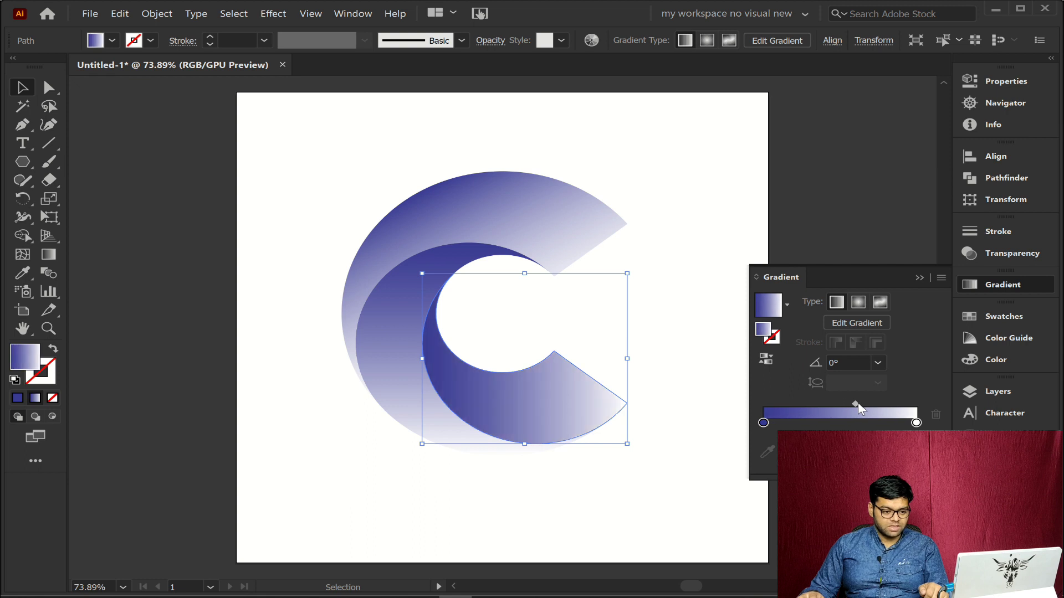
Set the lower inner band's gradient angle to 45° and fine-tune its midpoint, leaving the artwork deselected.
click(878, 363)
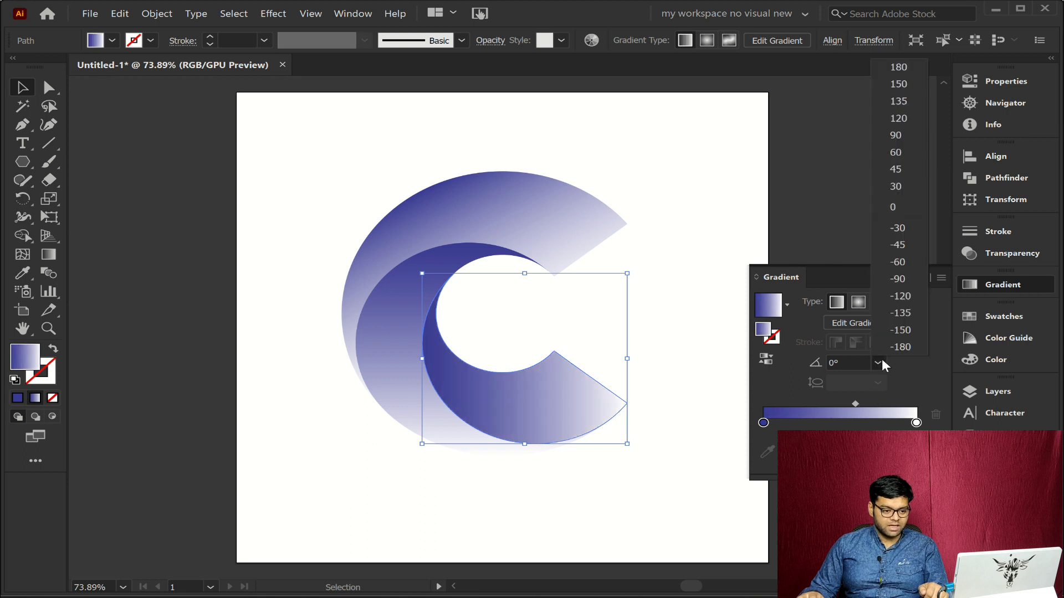
click(892, 169)
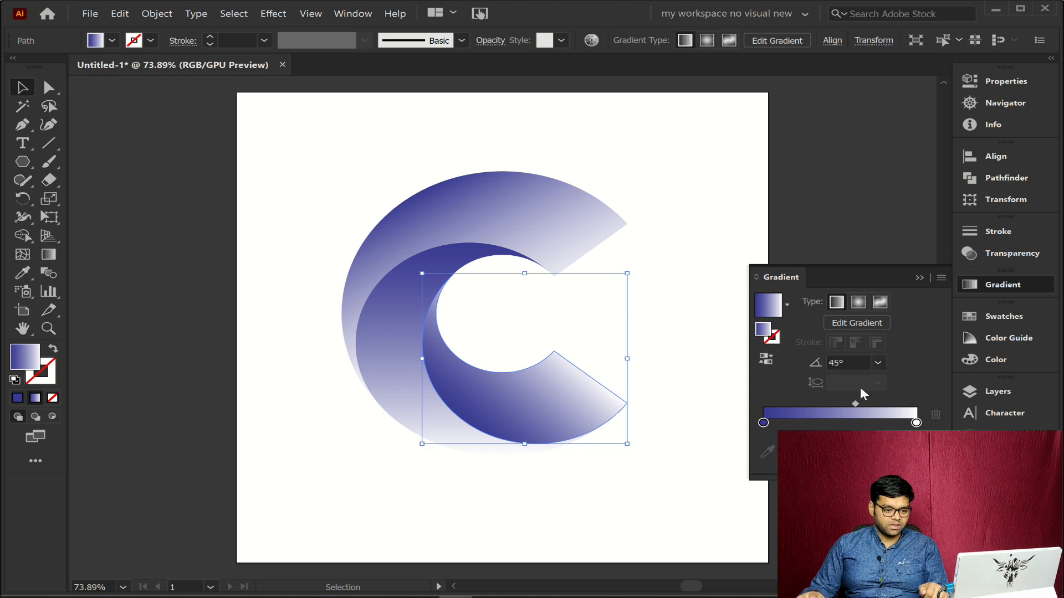
drag(858, 407, 869, 407)
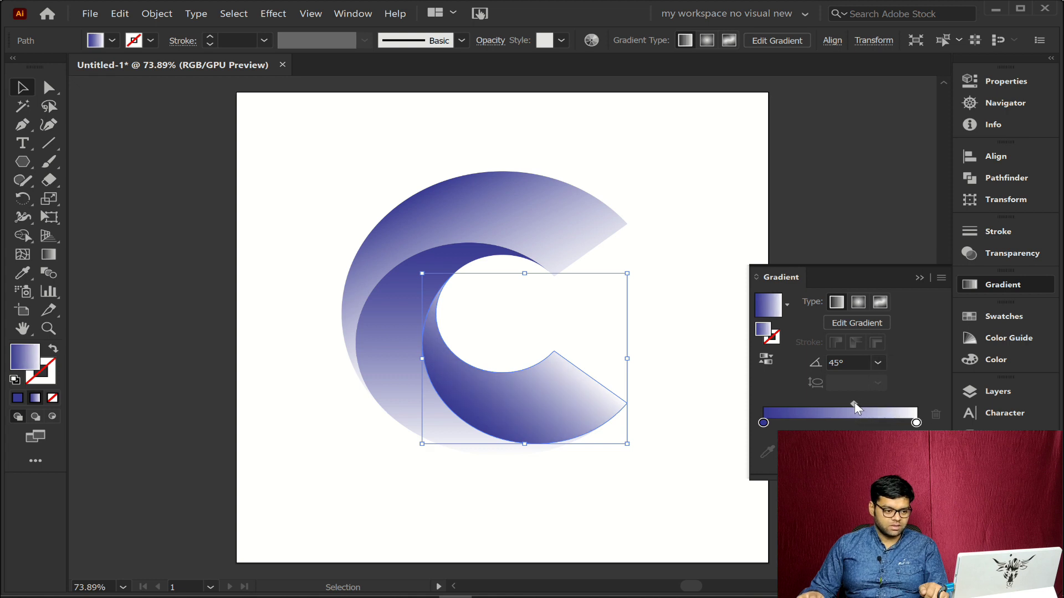
click(1006, 284)
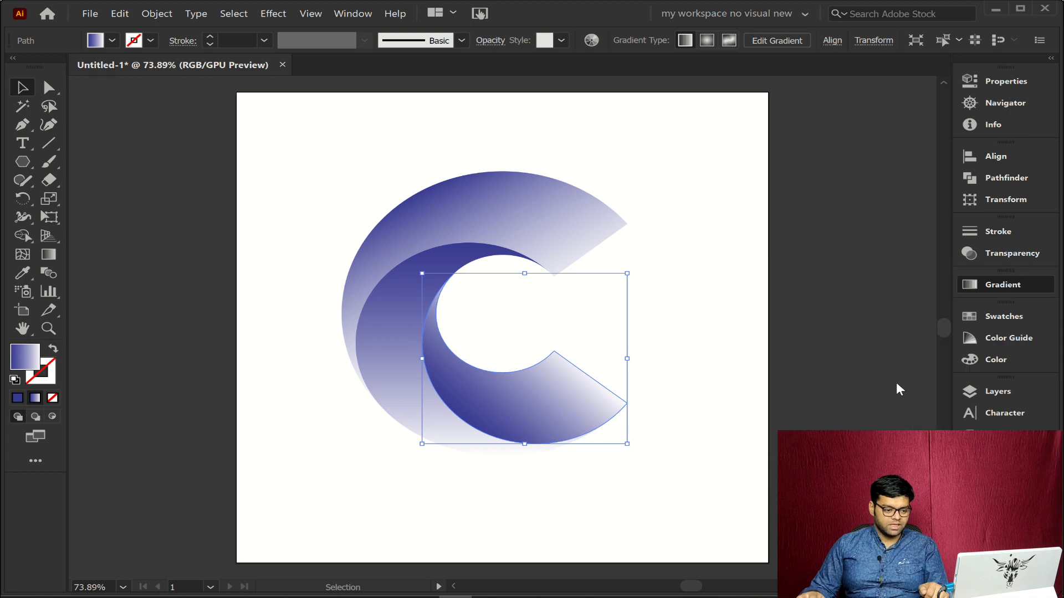
click(739, 470)
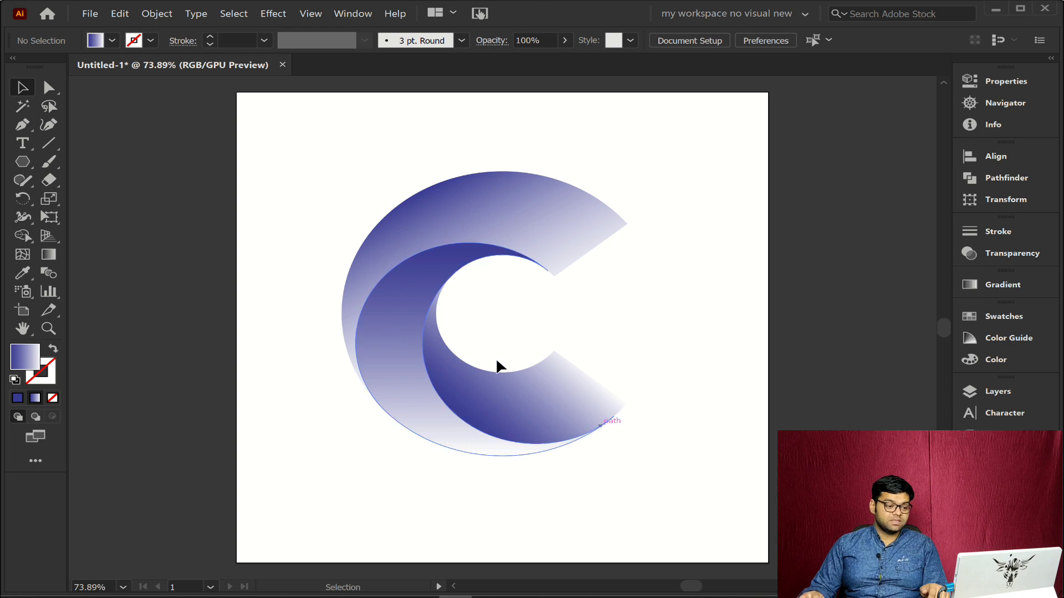
Fine-tune the midpoint of the middle band's gradient slightly toward the white stop, and deselect the artwork.
click(382, 351)
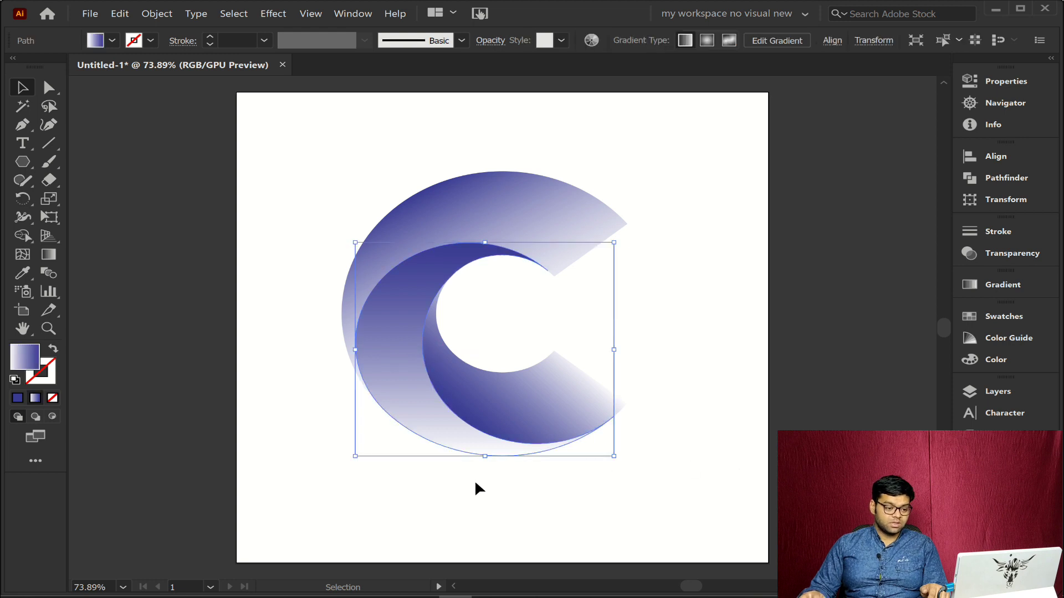
click(995, 287)
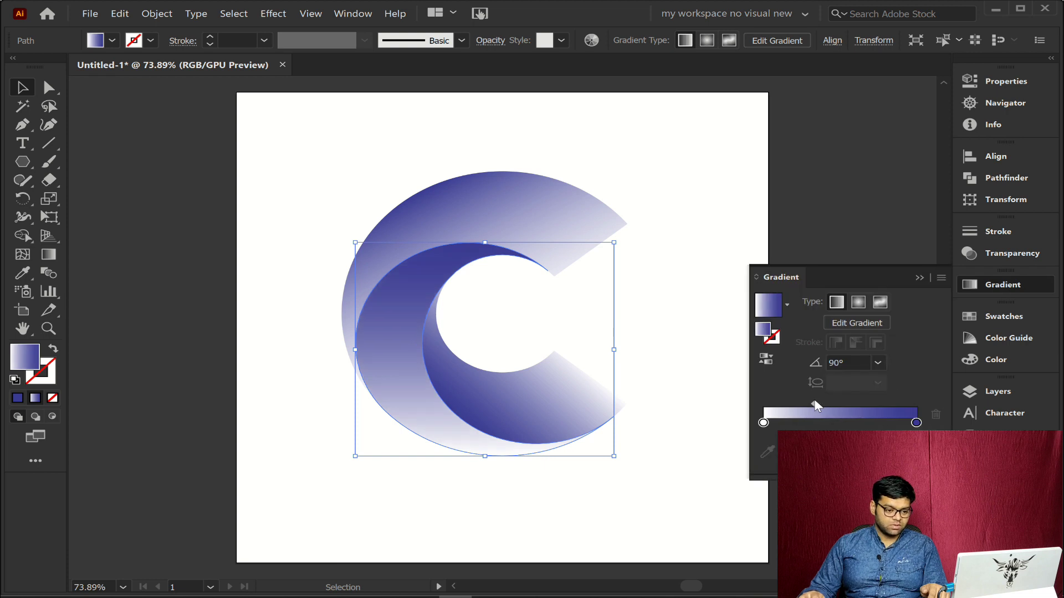
drag(823, 402, 826, 404)
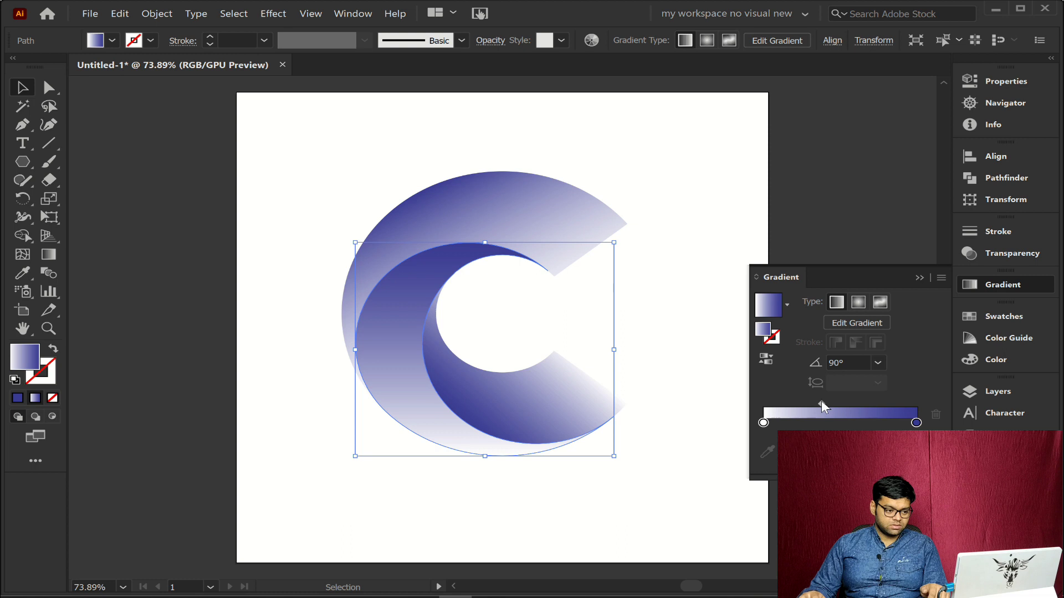
click(996, 285)
click(740, 418)
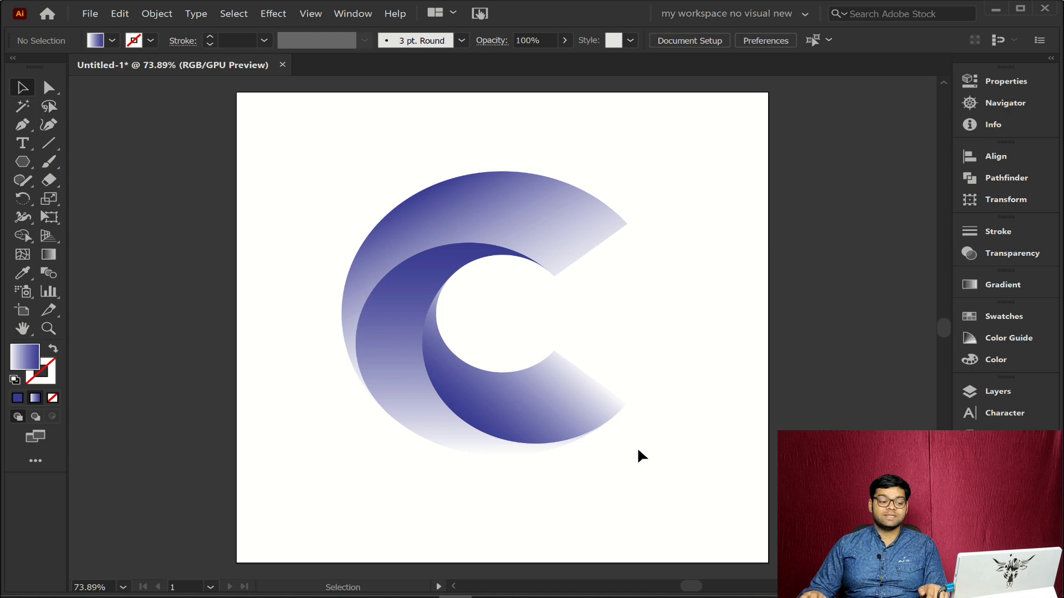
Copy the upper outer band, paste the copy in front, and send it backward behind the original.
click(478, 203)
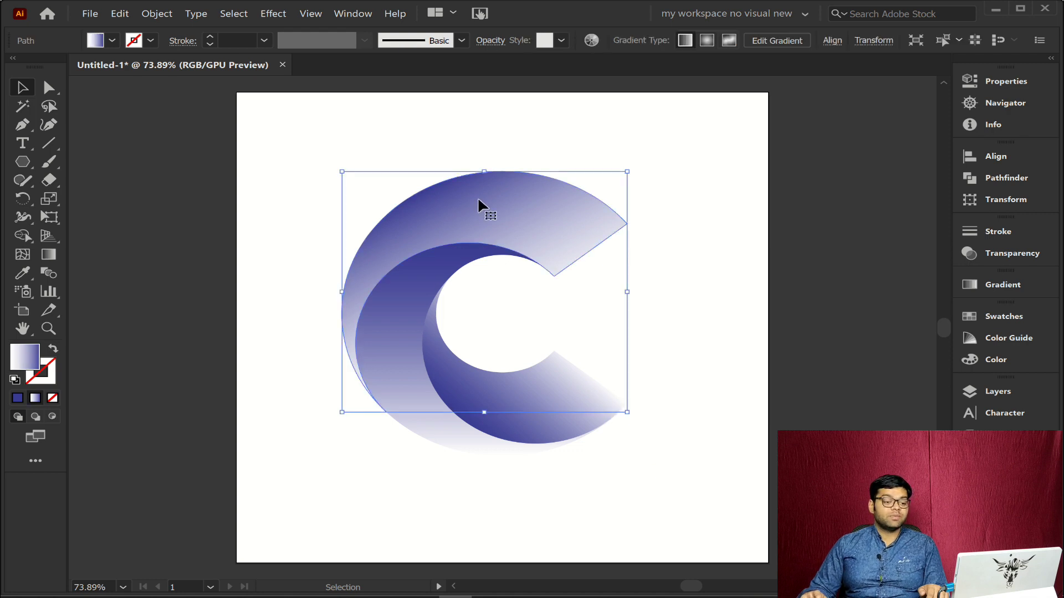
key(a)
key(v)
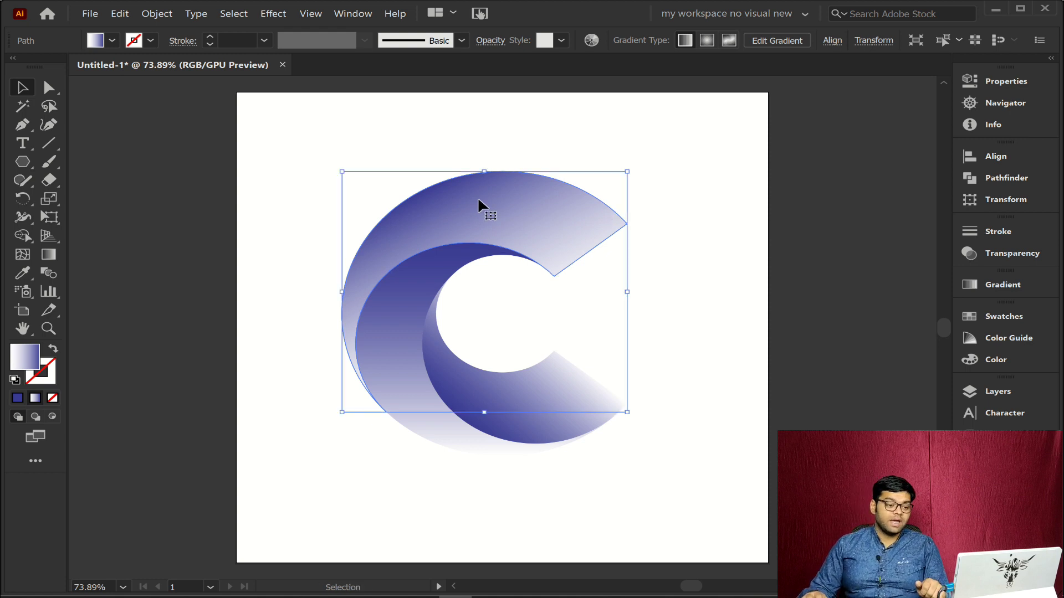
right_click(478, 201)
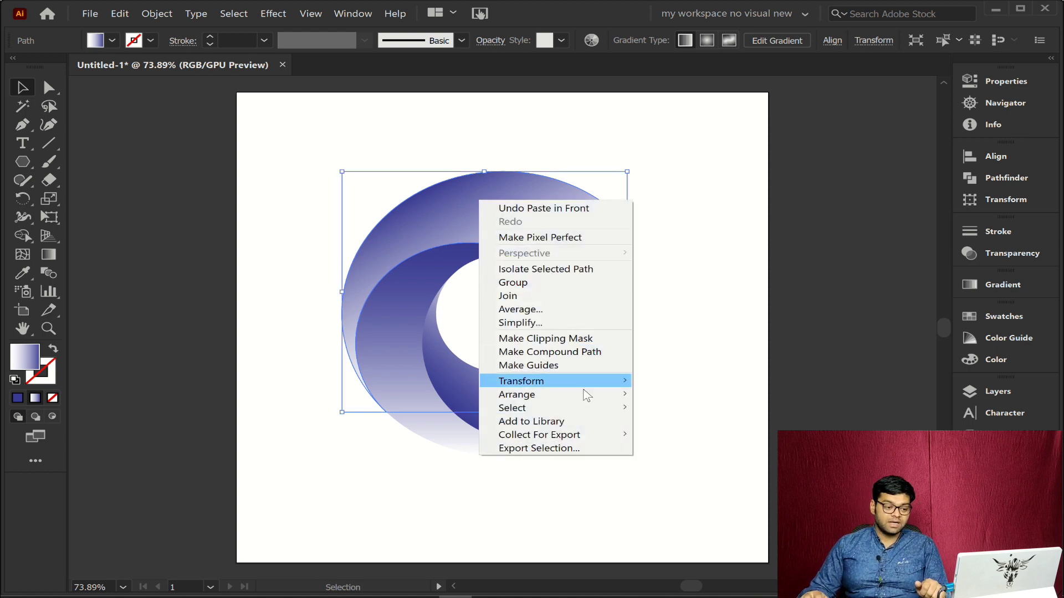
mouse_move(601, 399)
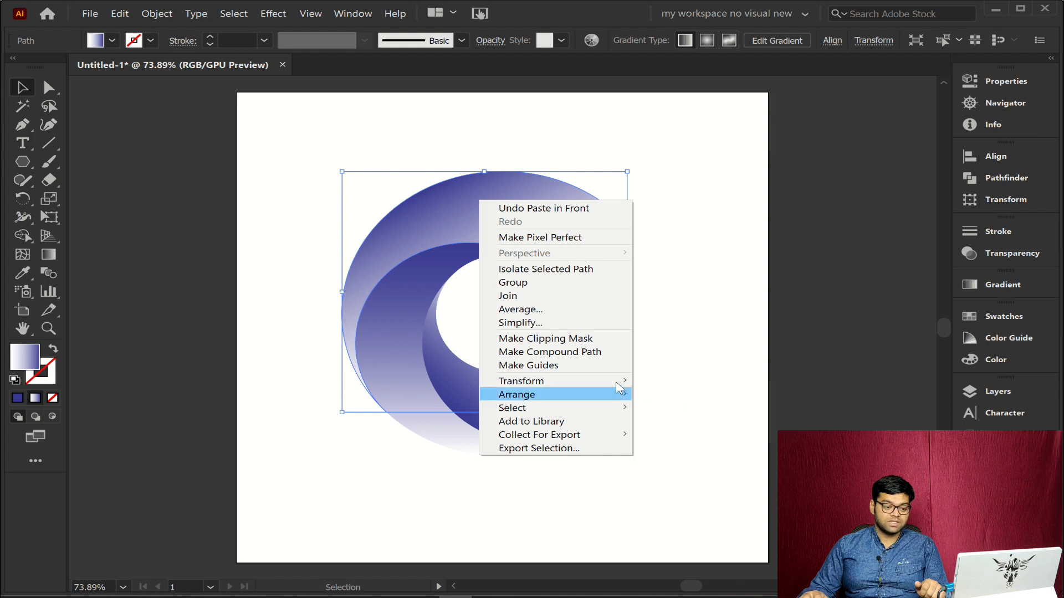
click(682, 421)
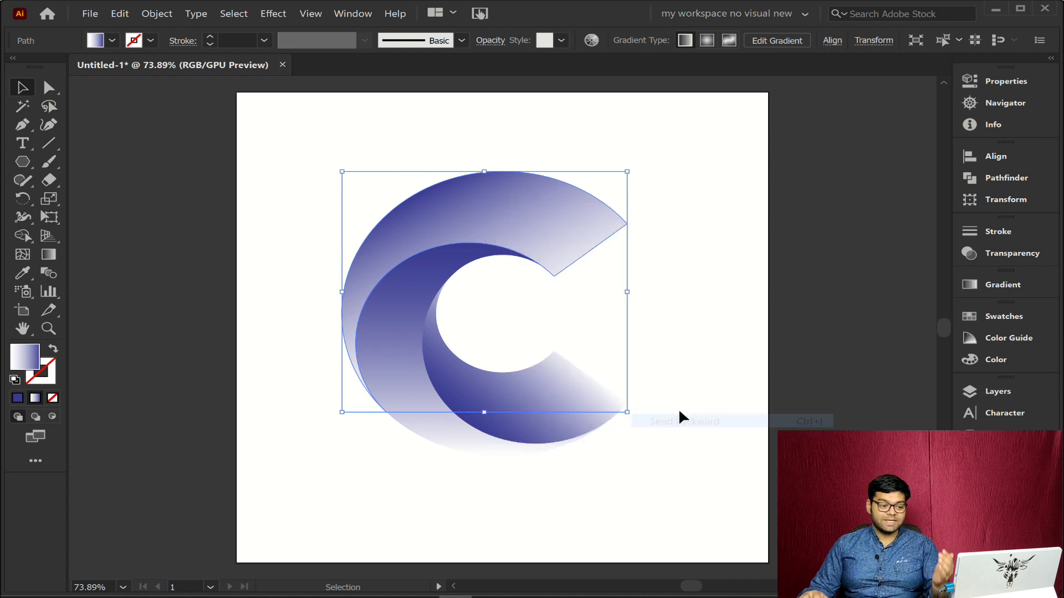
Nudge the copied band down and slightly to the right so its lower edge shows beneath the upper band.
key(Down)
key(Down)
key(Down)
key(Down)
key(Down)
key(Down)
key(Down)
key(Down)
key(Down)
key(Down)
key(Down)
key(Down)
key(Down)
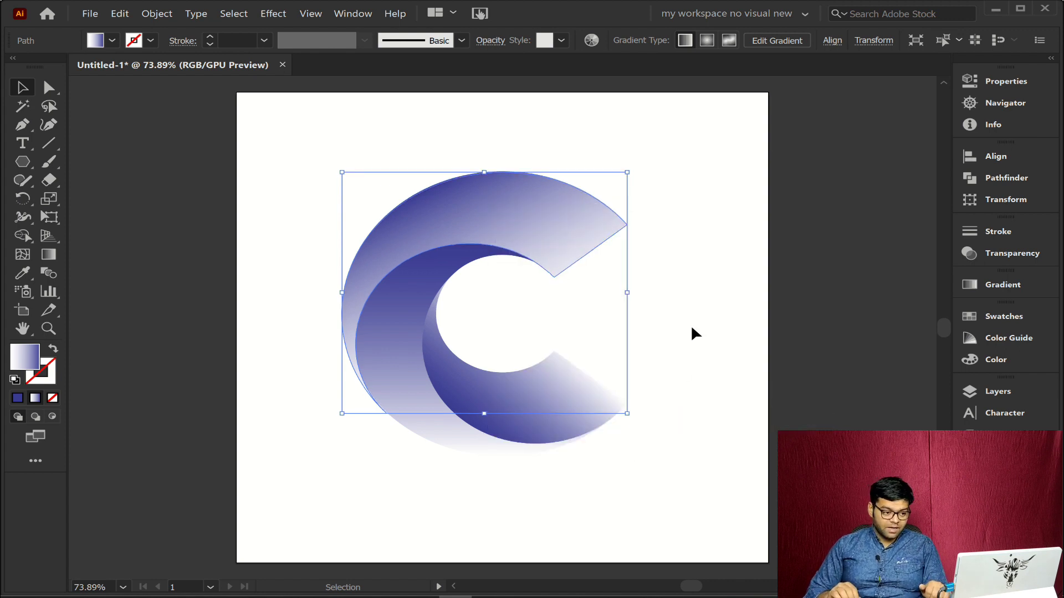
key(Down)
key(Down)
key(Down)
key(Down)
key(Down)
key(Down)
key(Down)
key(Down)
key(Right)
key(Right)
key(Right)
key(Right)
key(Right)
key(Right)
key(Right)
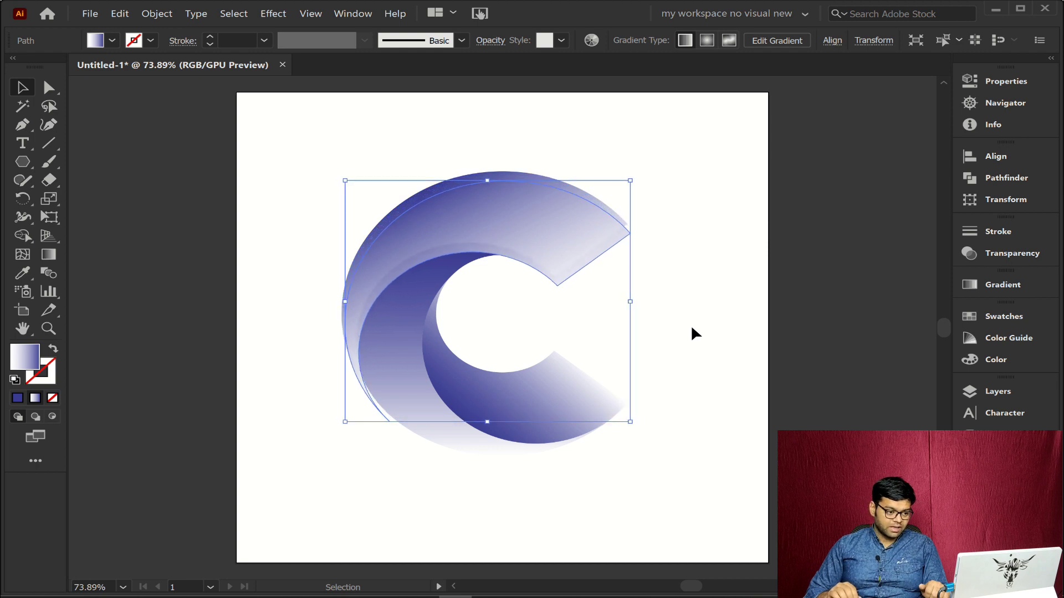
key(Down)
key(Down)
key(Down)
key(Down)
key(Down)
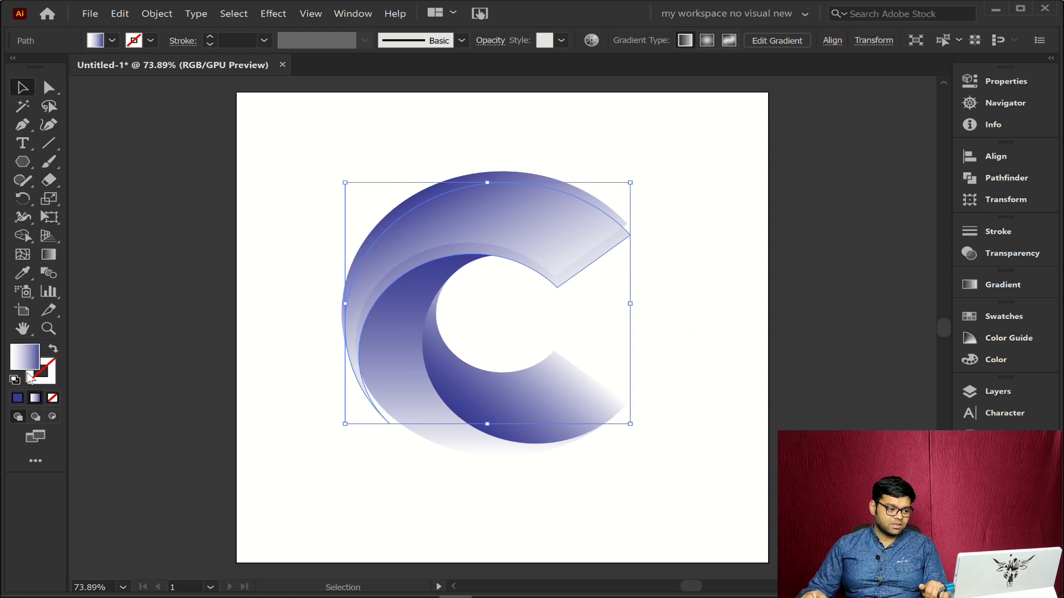
Fill the offset copy of the upper band with solid black, 000000.
click(18, 399)
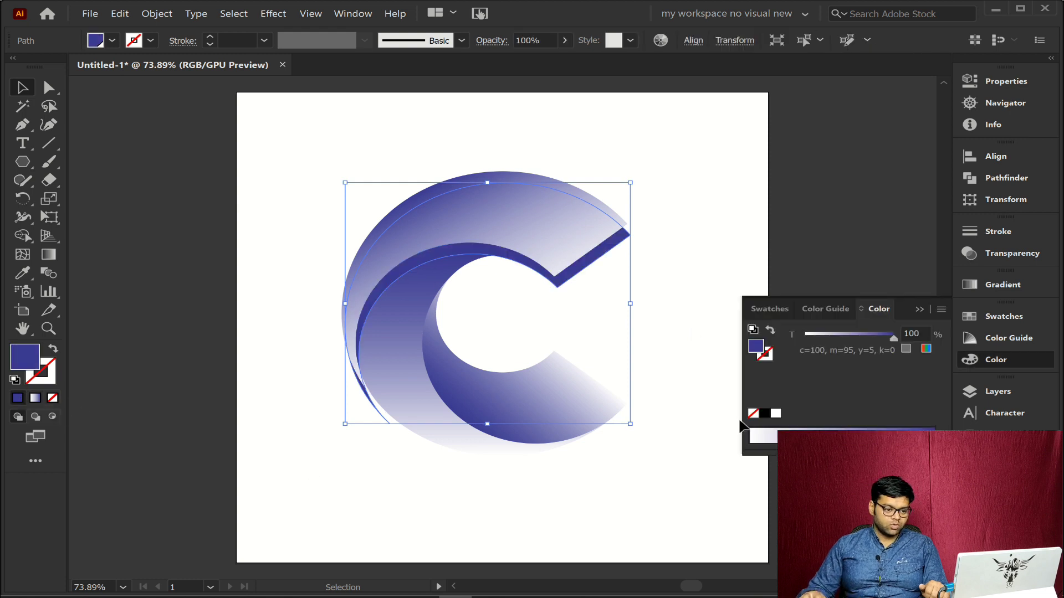
click(765, 414)
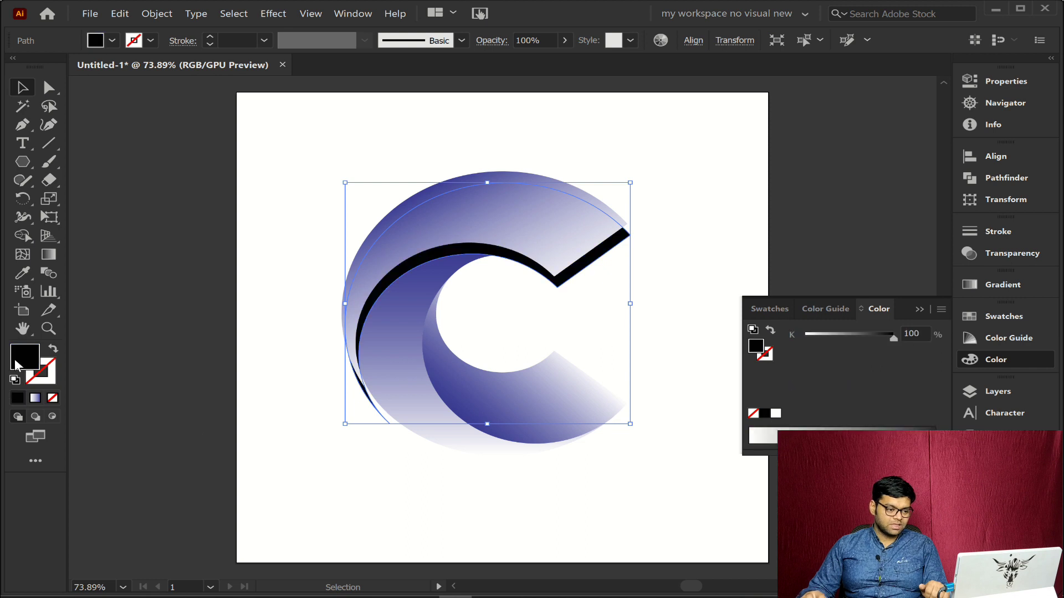
double_click(25, 358)
drag(565, 375, 530, 407)
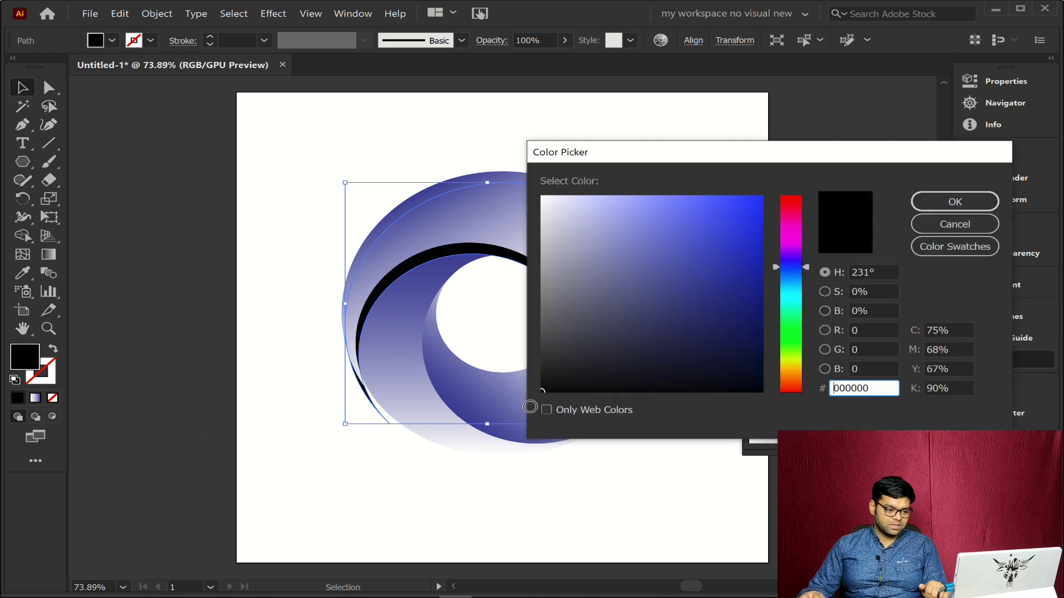
click(939, 196)
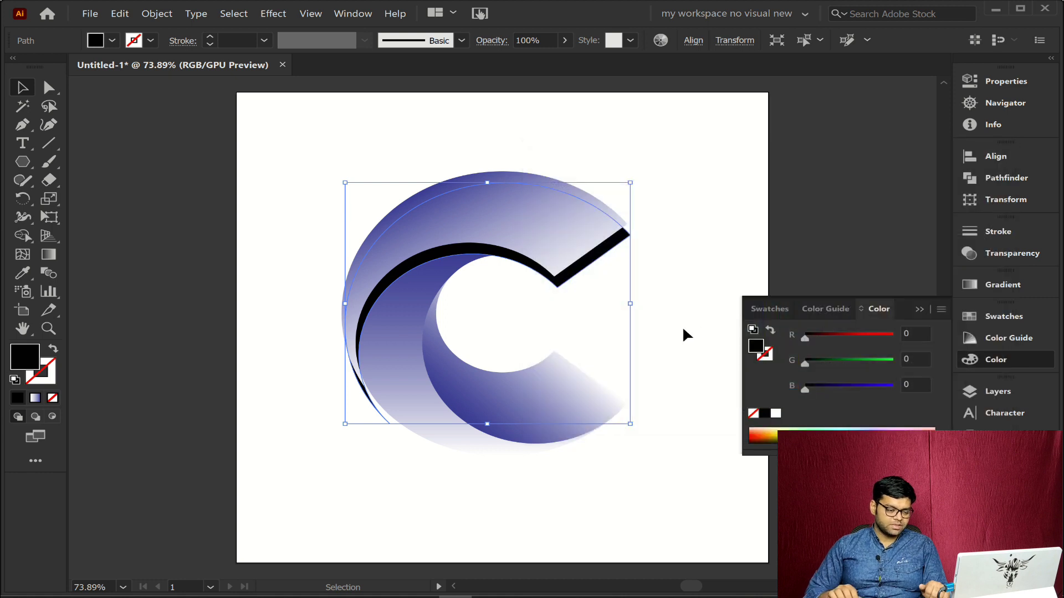
Nudge the black copy slightly further down beneath the upper band.
key(Up)
key(Up)
key(Down)
key(Down)
key(Down)
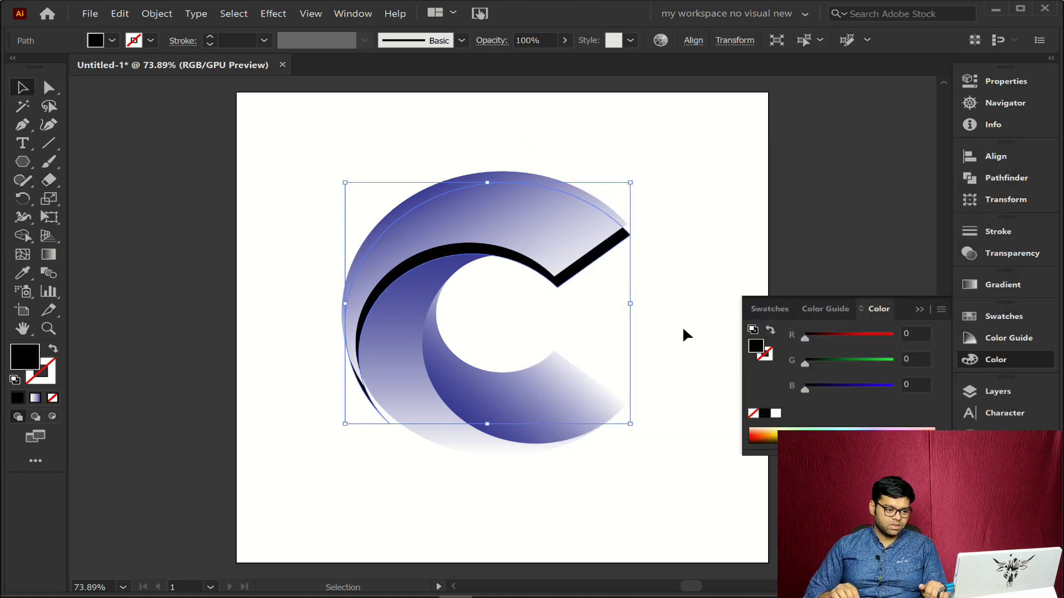
click(1006, 360)
Select all parts and remove the black piece protruding outside the C's lower outer edge with Shape Builder.
key(ctrl+a)
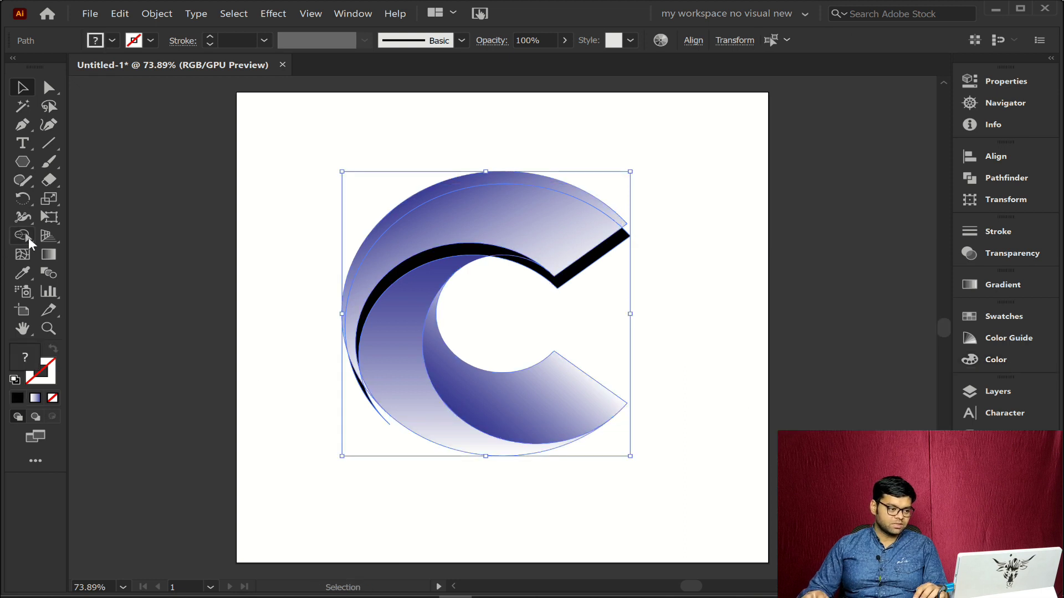
click(26, 239)
key(ctrl+space)
drag(323, 430, 545, 460)
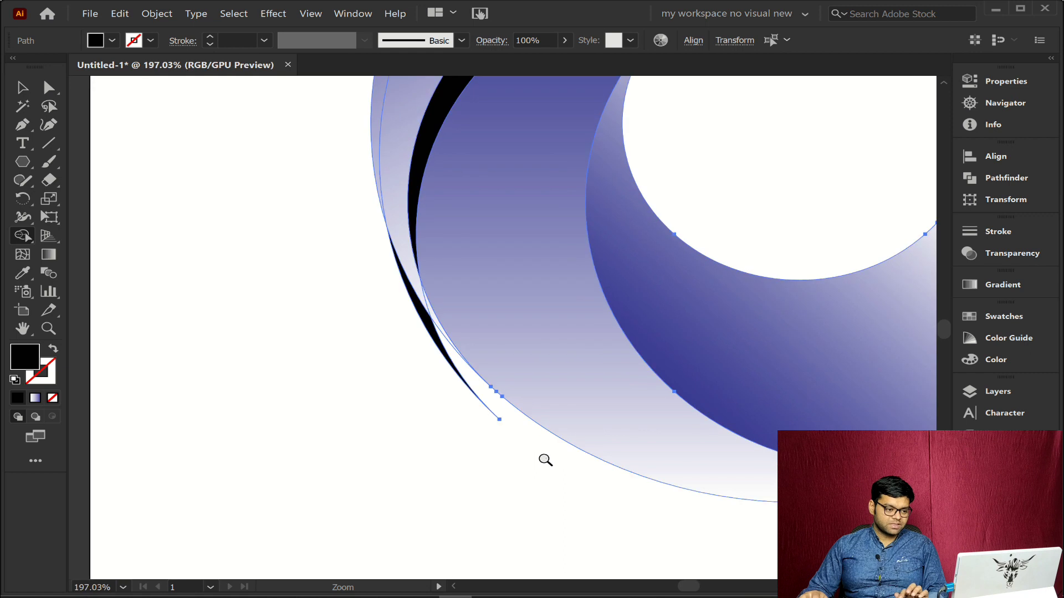
alt+click(429, 328)
Remove the black strip protruding beyond the end of the C's upper arm with Shape Builder, and deselect the artwork.
key(ctrl+space)
drag(696, 156, 599, 383)
key(space)
alt+click(735, 285)
key(ctrl)
ctrl+click(290, 319)
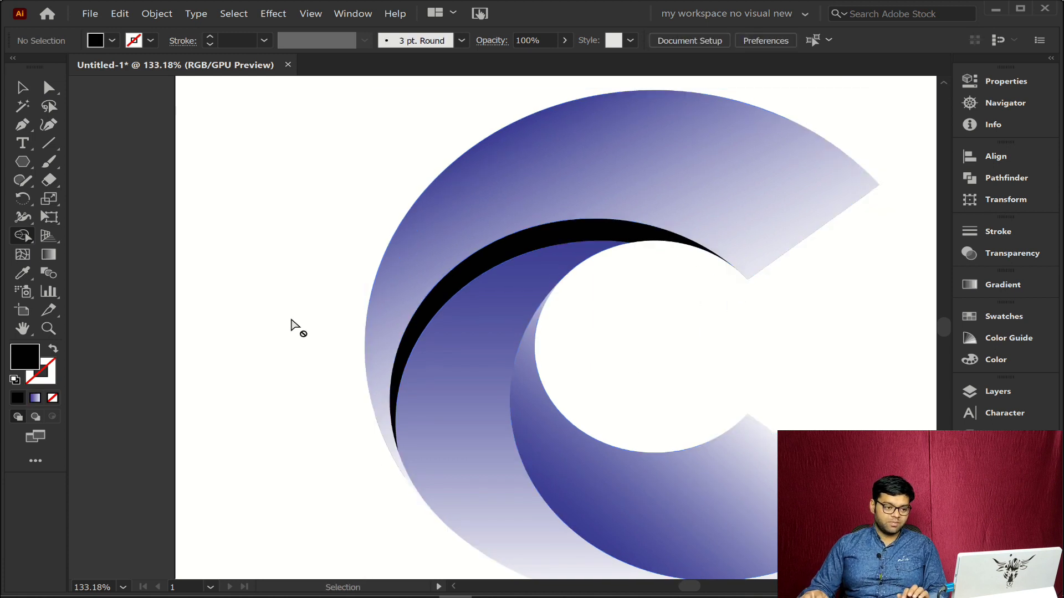
Lower the opacity of the black shadow shape under the upper band to 29%, then deselect it.
key(ctrl+0)
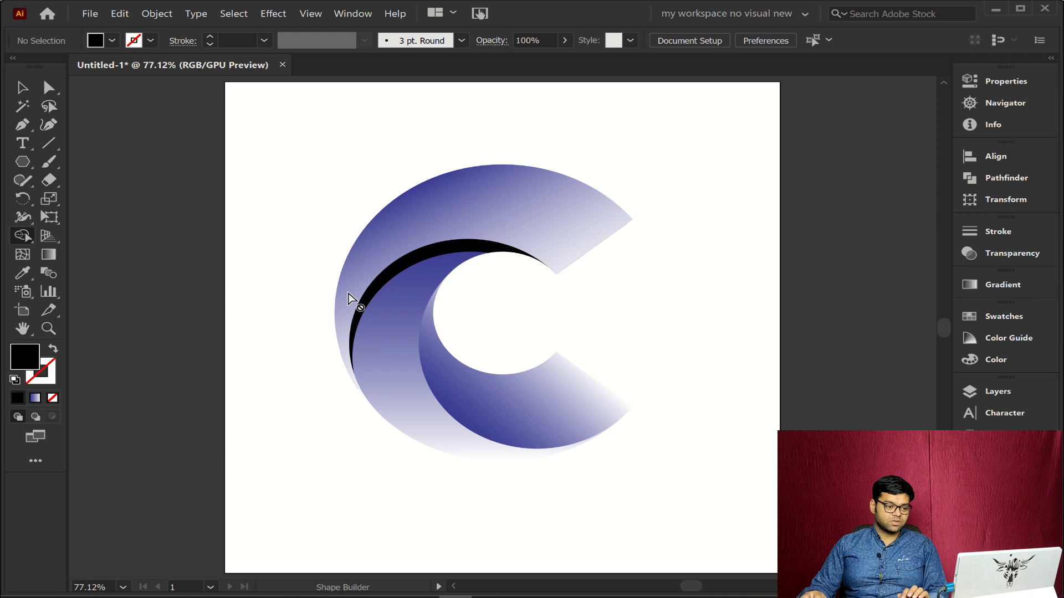
click(23, 87)
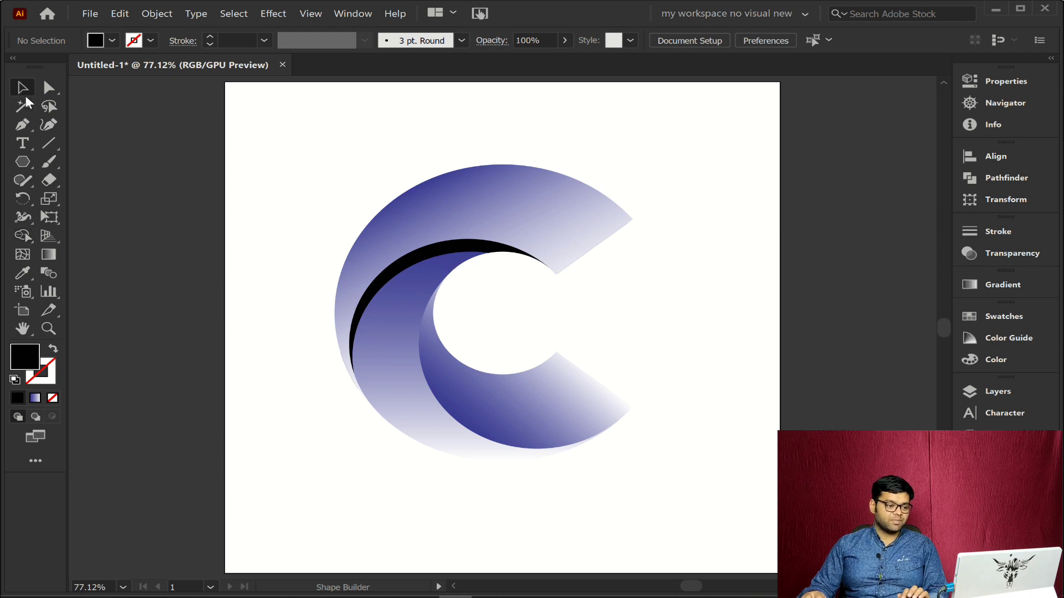
key(period)
click(432, 259)
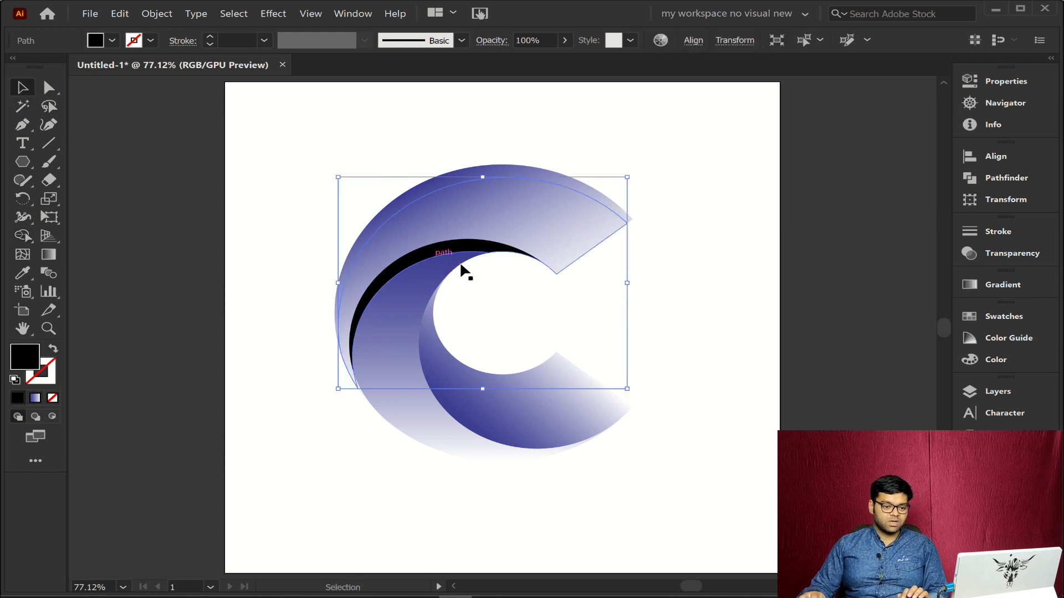
click(988, 252)
click(927, 247)
drag(923, 268, 882, 269)
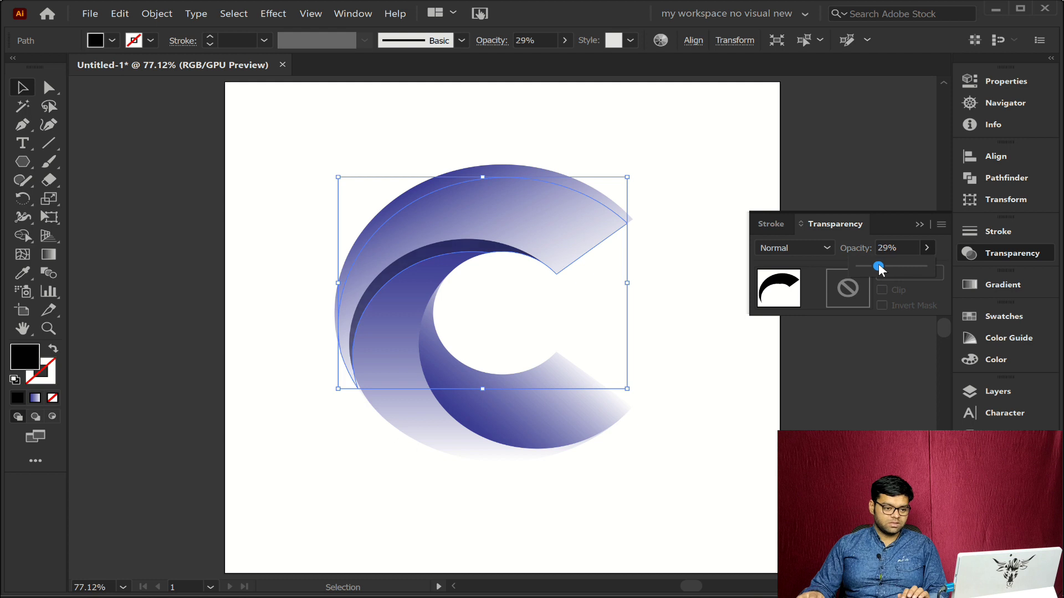
click(1008, 254)
key(a)
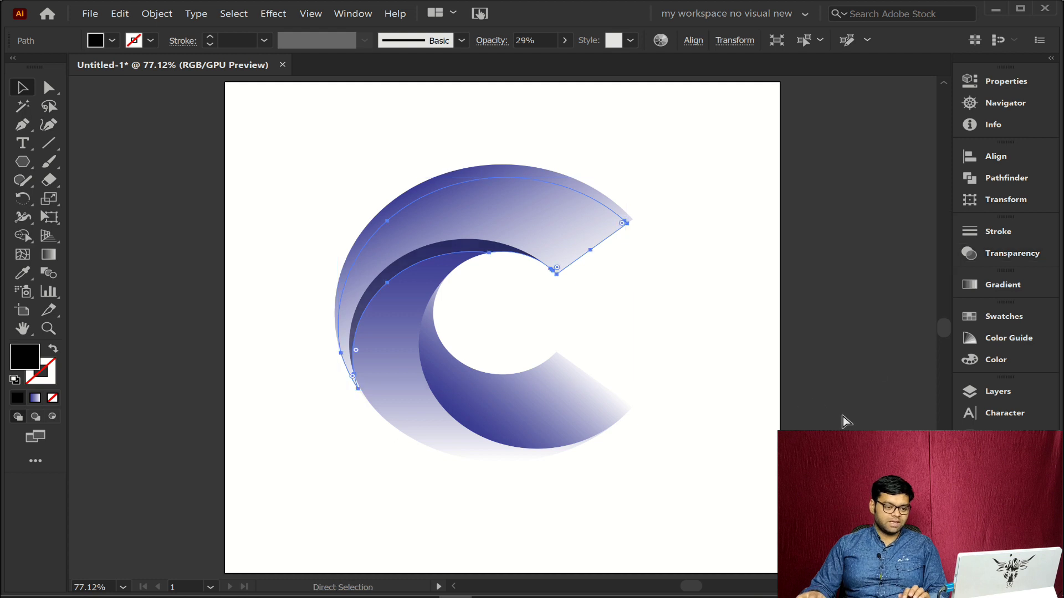
click(747, 430)
Paste a copy of the middle band in front of it and send the copy one level backward.
key(v)
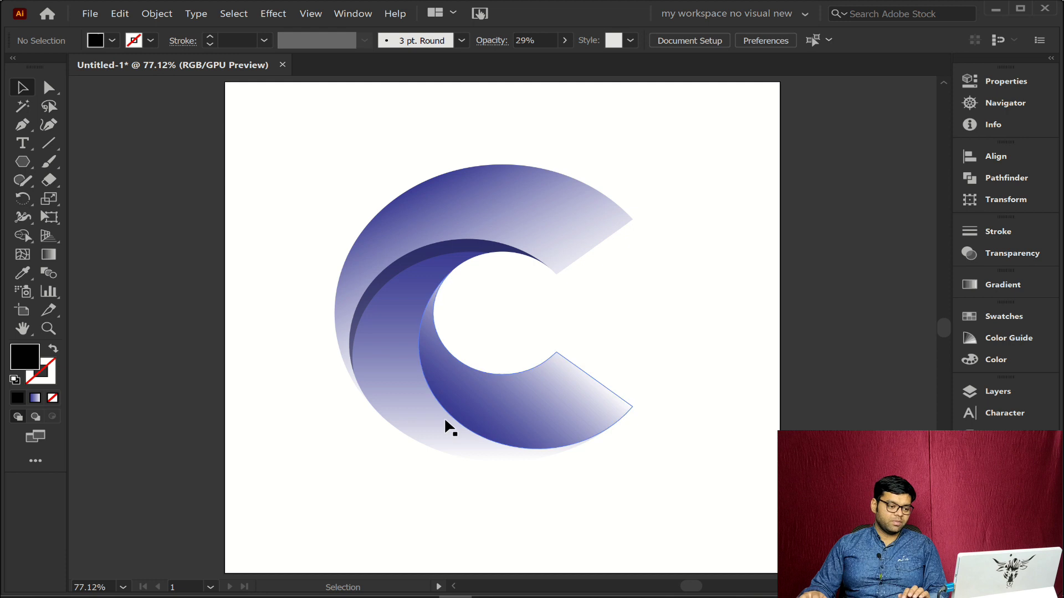
click(411, 416)
key(a)
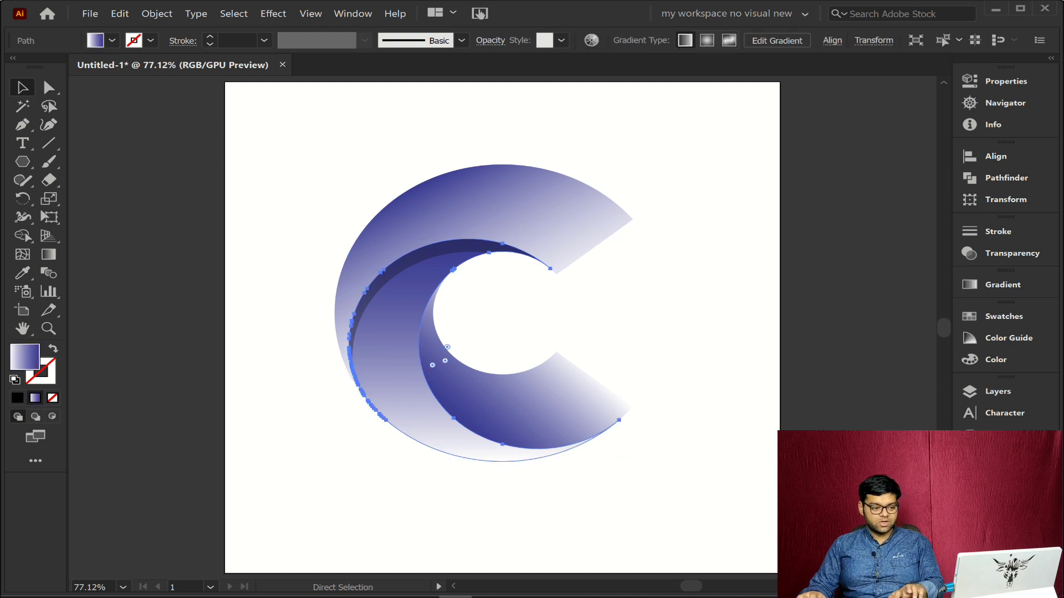
key(v)
right_click(408, 397)
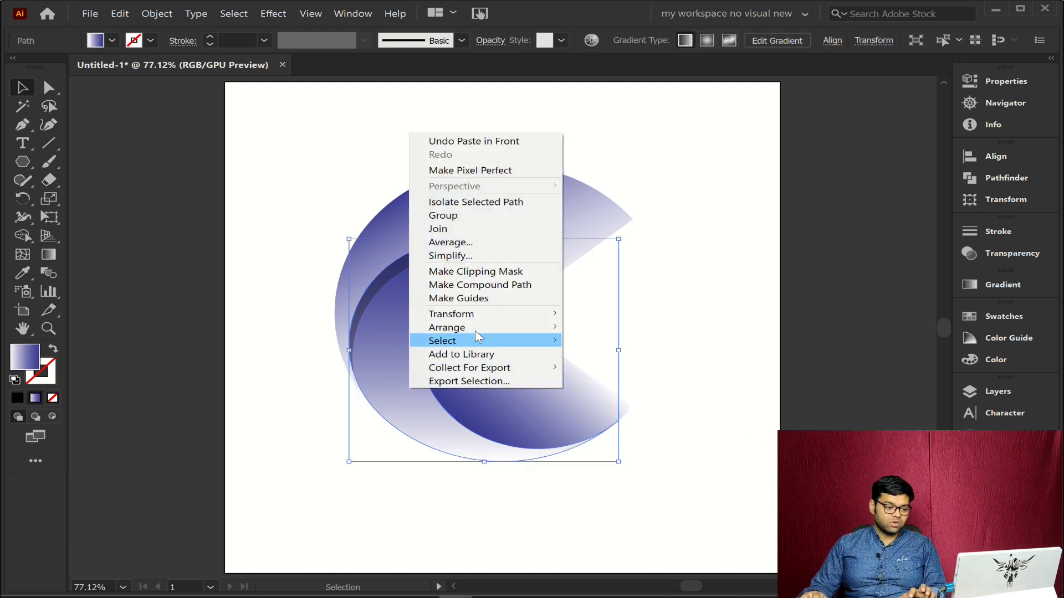
mouse_move(480, 335)
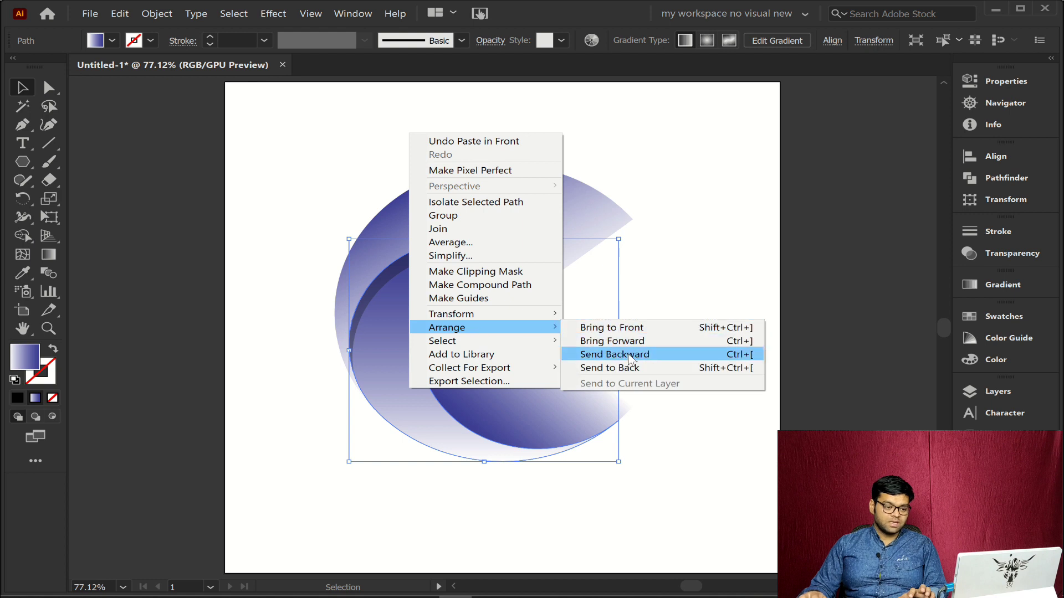
click(628, 355)
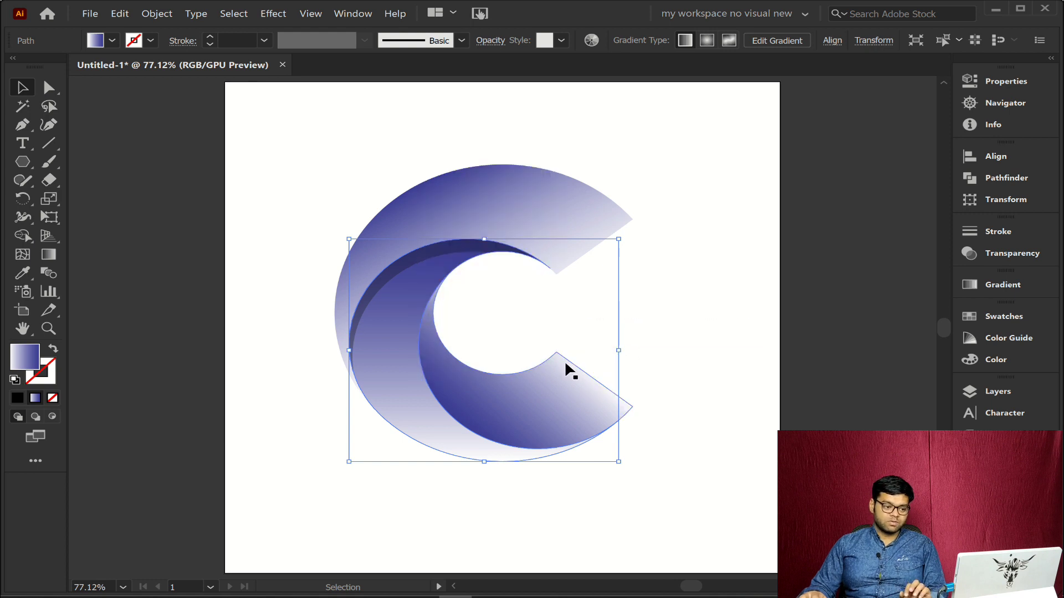
key(ctrl+z)
key(ctrl+shift+z)
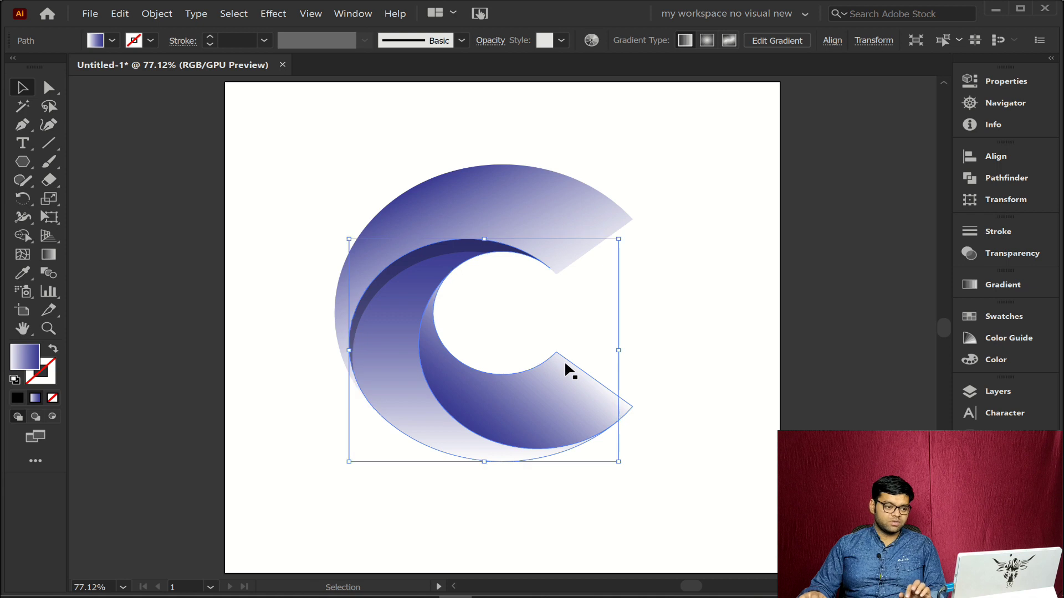
Fill one of the two stacked middle bands with solid black and send it one level backward.
click(664, 366)
click(394, 374)
click(17, 399)
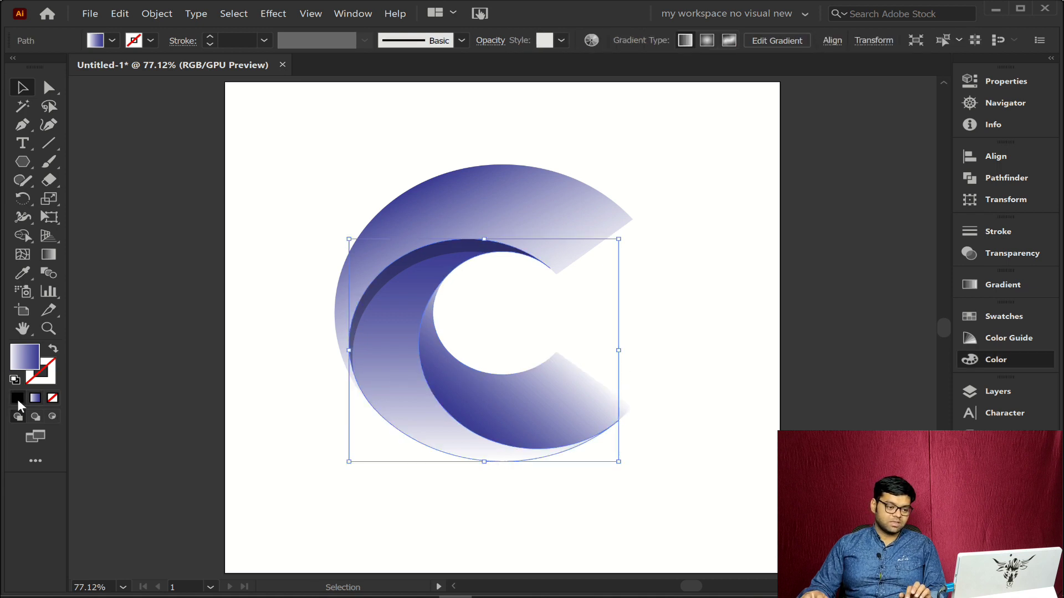
click(992, 360)
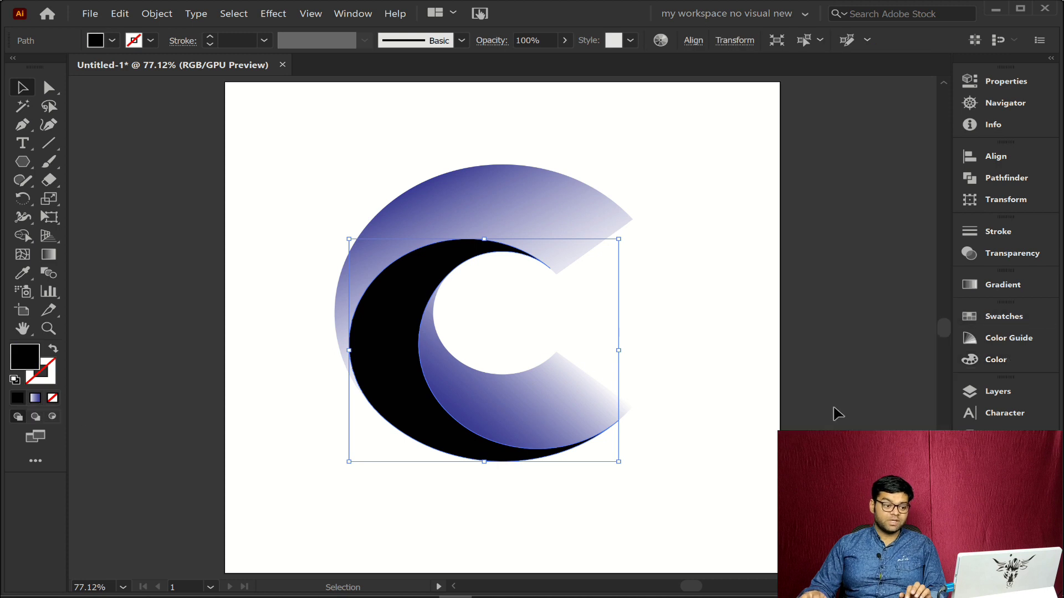
right_click(408, 388)
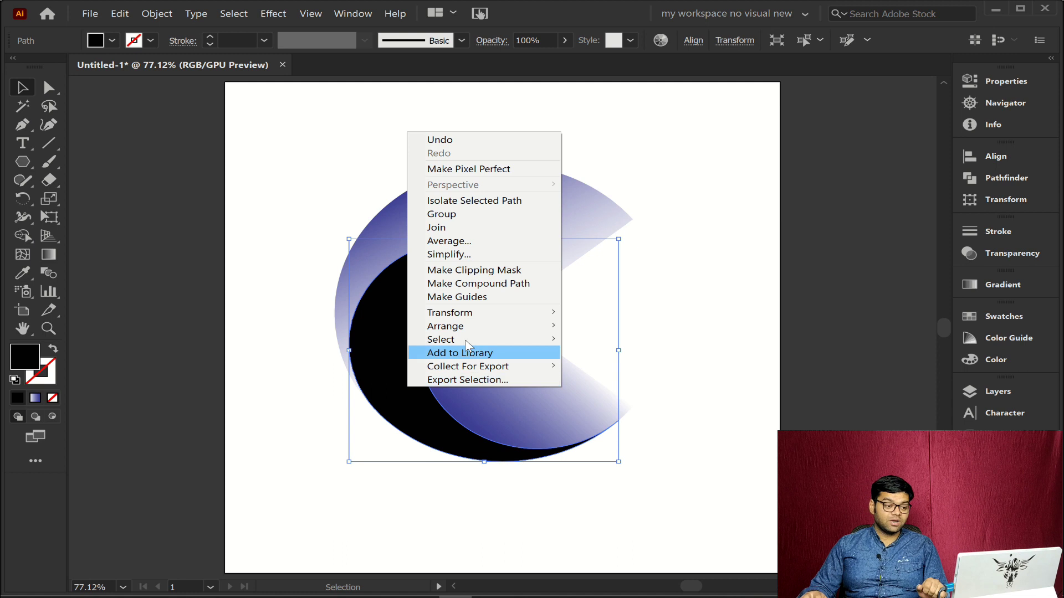
mouse_move(476, 327)
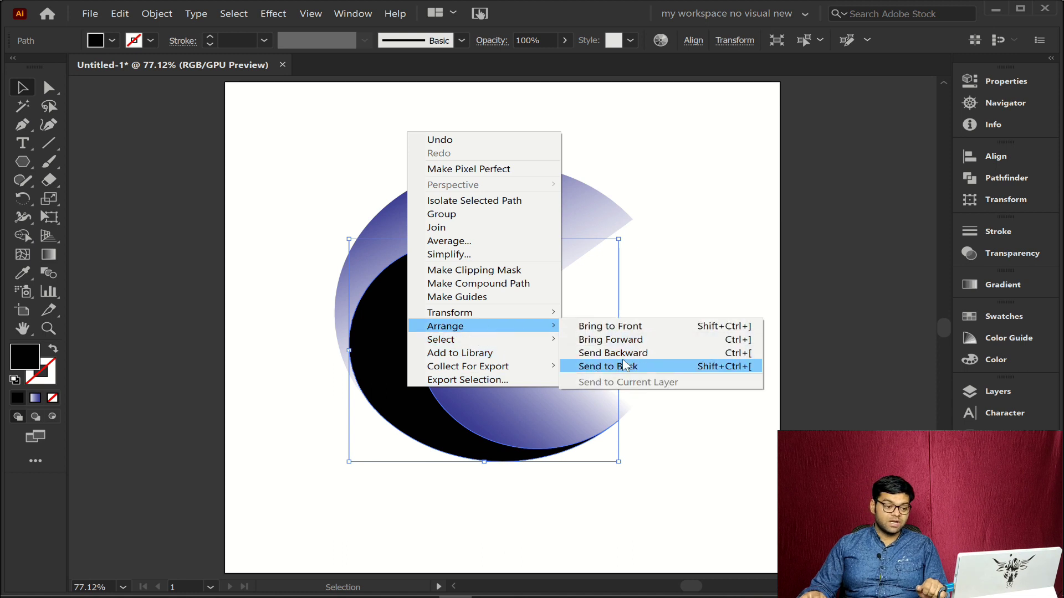
click(626, 353)
Nudge the black copy to the right so a narrow crescent shows along the middle band's inner edge, then deselect it.
key(Right)
key(Right)
key(Right)
key(Right)
key(Right)
key(Right)
key(Right)
key(Right)
key(Right)
key(Right)
key(Right)
key(Right)
key(Right)
key(Right)
key(Right)
key(Right)
key(Right)
key(Right)
key(Right)
key(Right)
key(Right)
key(Right)
key(Right)
key(Right)
key(Right)
key(Right)
key(Right)
key(Right)
key(Right)
key(Right)
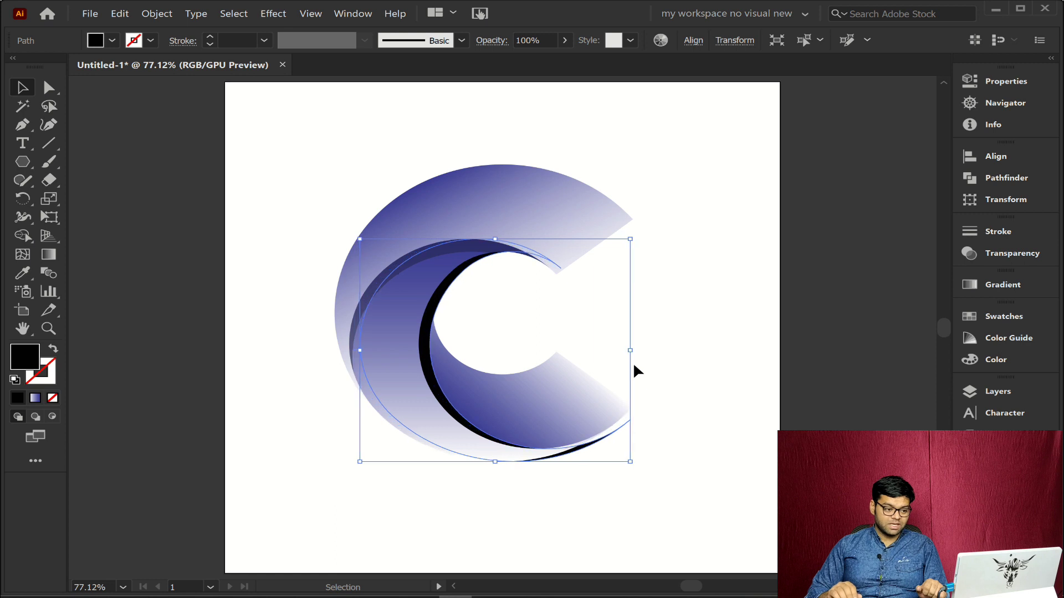
key(Left)
key(Left)
key(Left)
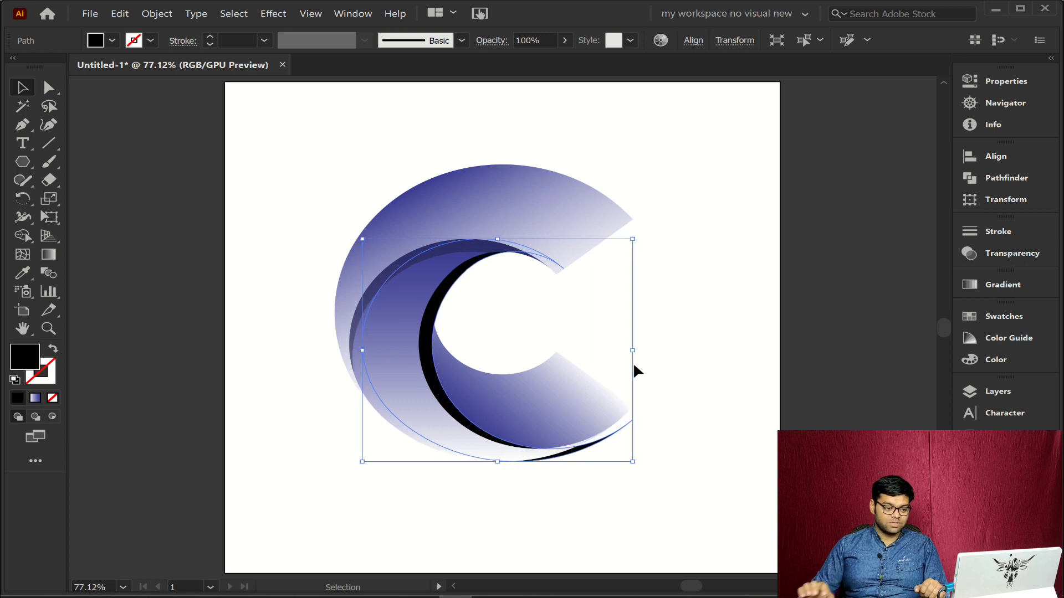
click(672, 389)
Select the black crescent shape and confirm its fill colour as 000000.
click(435, 368)
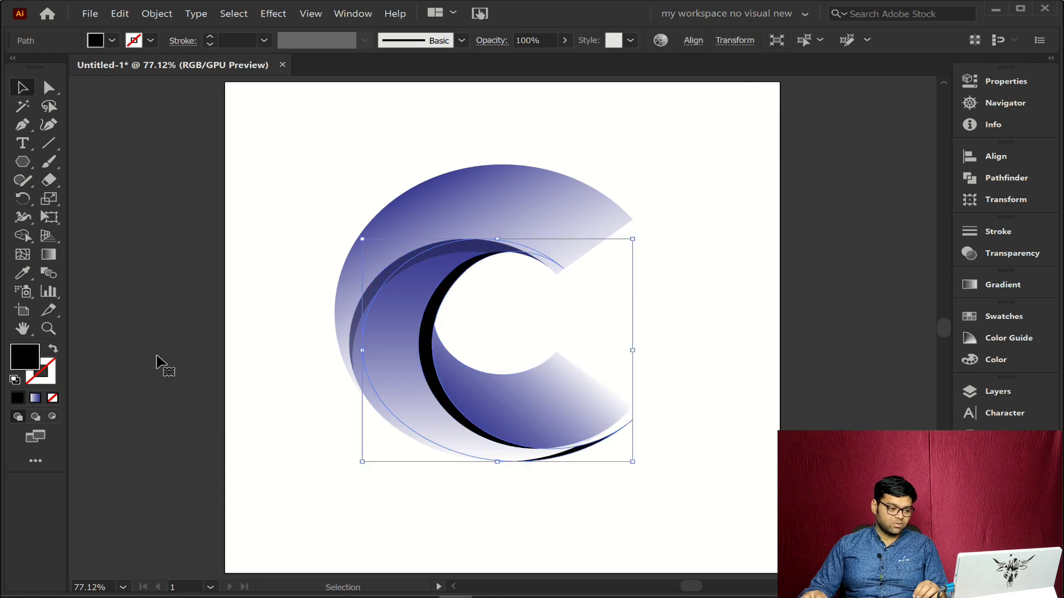
double_click(29, 353)
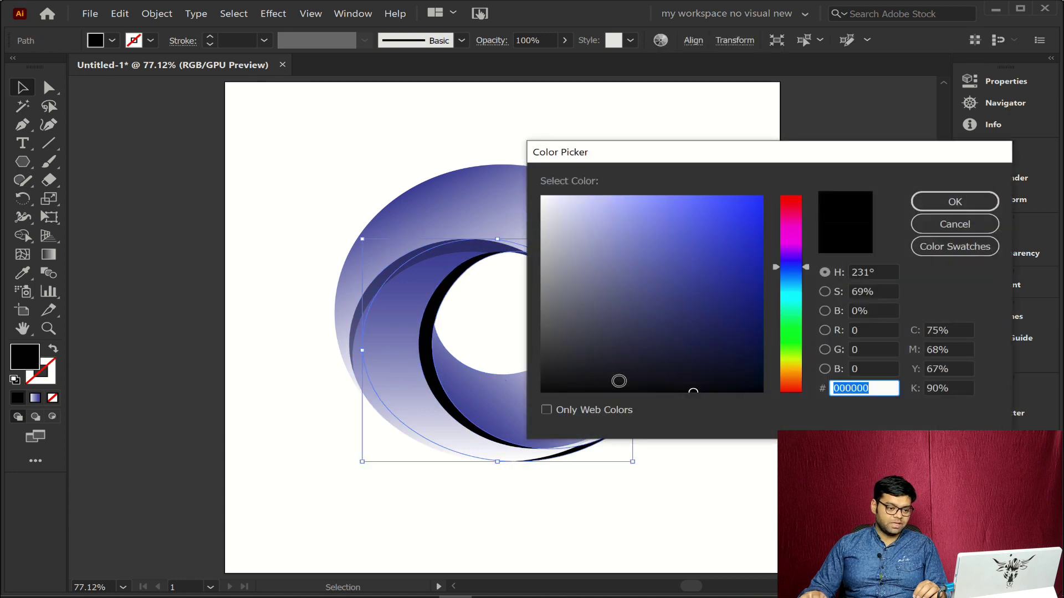
click(542, 391)
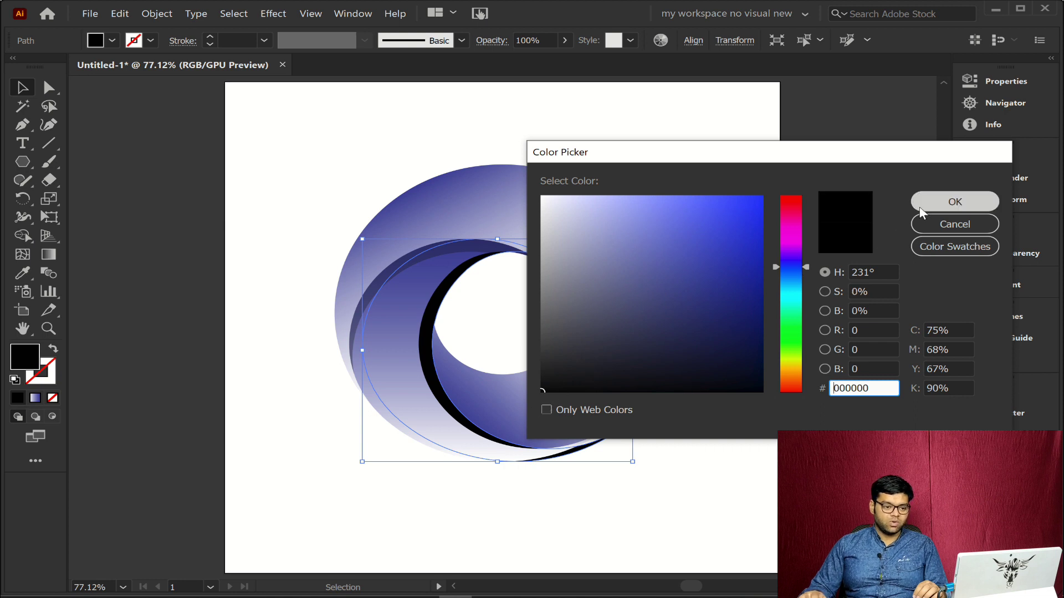
click(954, 201)
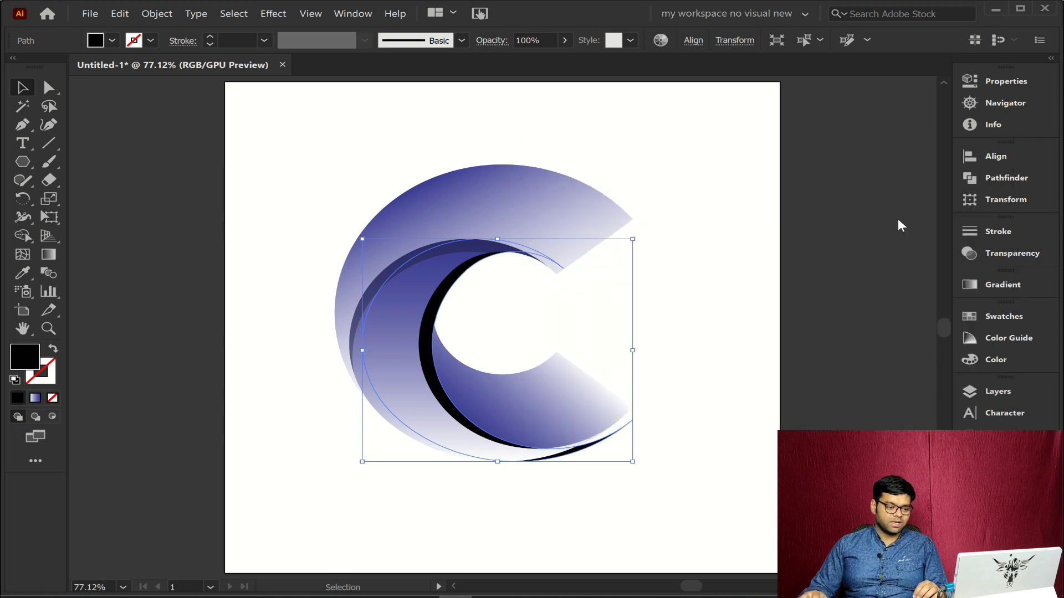
Set the opacity of the black middle-band copy to 29% and deselect it.
click(985, 252)
click(889, 248)
double_click(890, 248)
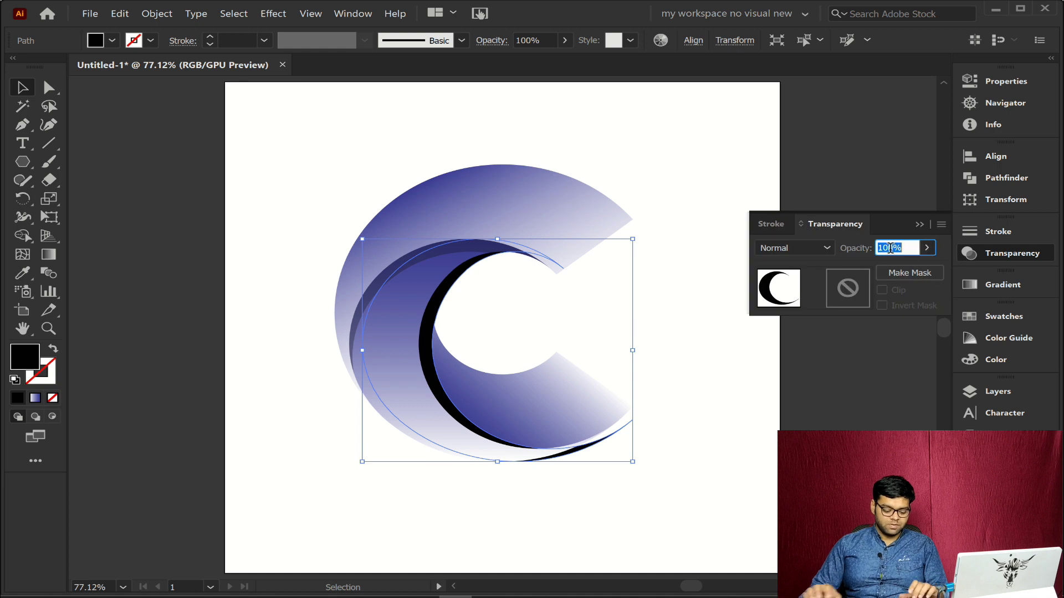
text(29)
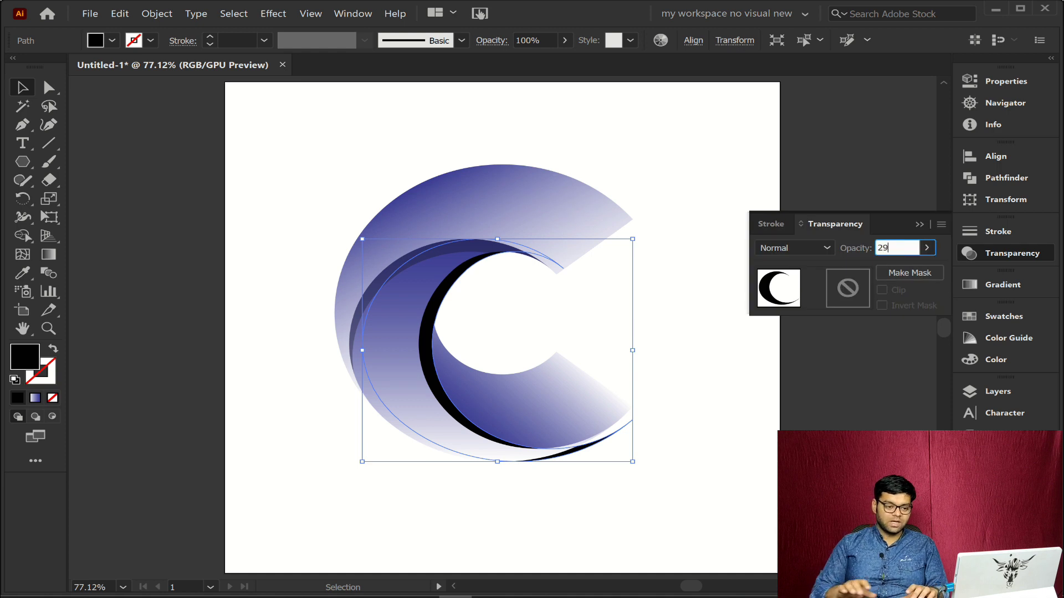
click(1004, 260)
click(713, 434)
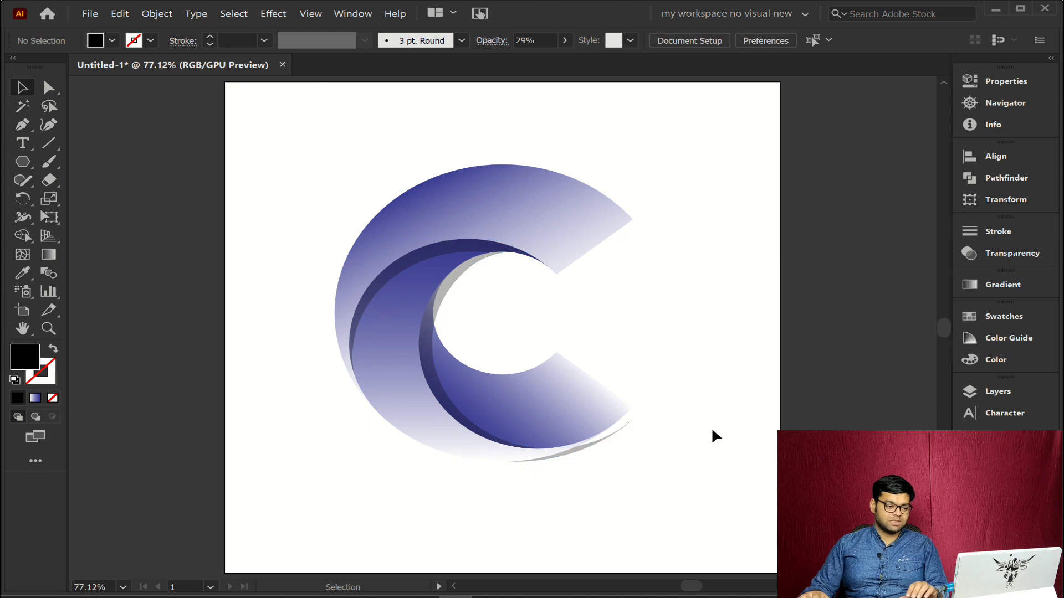
Select all parts and remove the shadow piece protruding below the C's lower arm with Shape Builder.
key(ctrl+a)
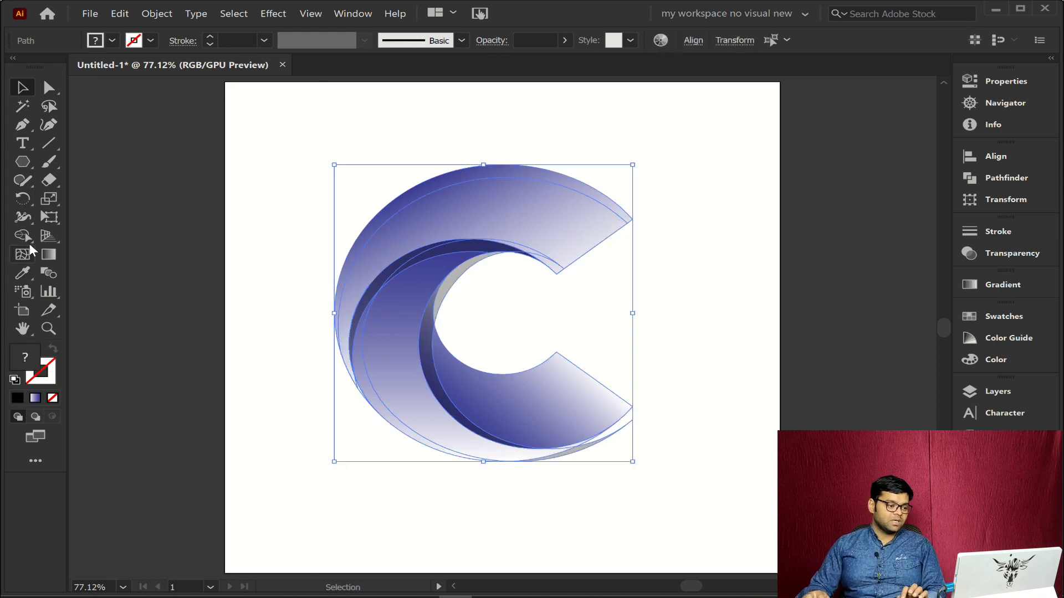
click(27, 240)
key(ctrl+space)
drag(563, 492, 632, 496)
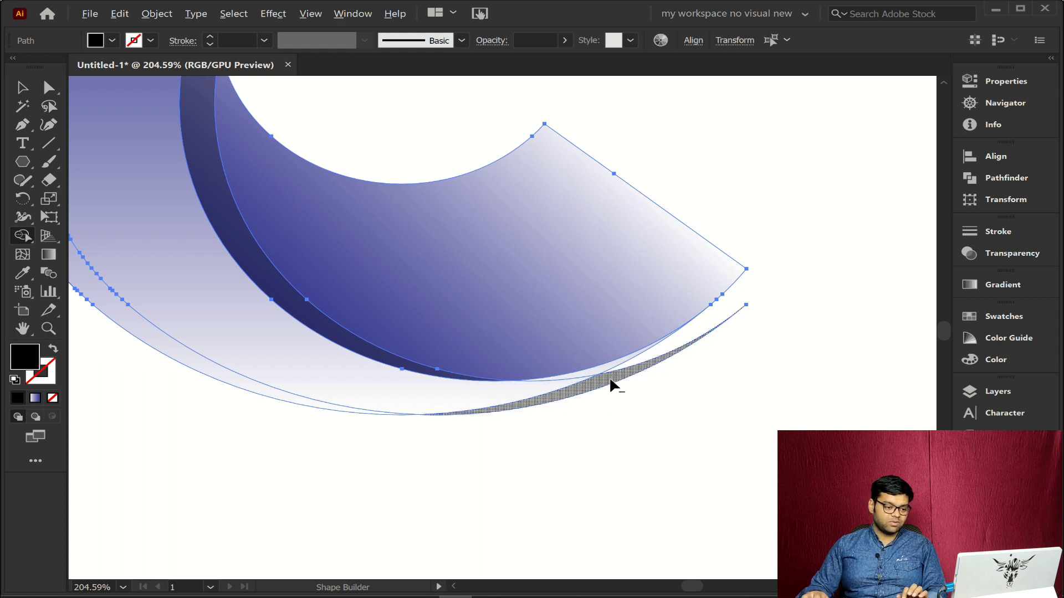
alt+click(612, 382)
Remove the grey shadow piece protruding into the C's central opening with Shape Builder, and deselect the artwork.
key(space)
drag(384, 150, 439, 458)
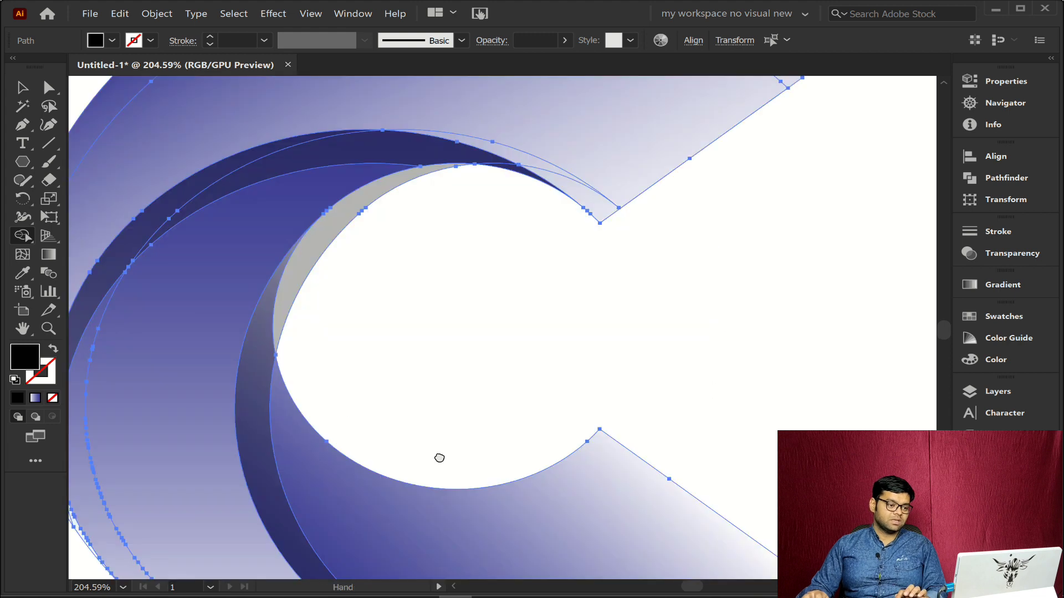
alt+click(319, 247)
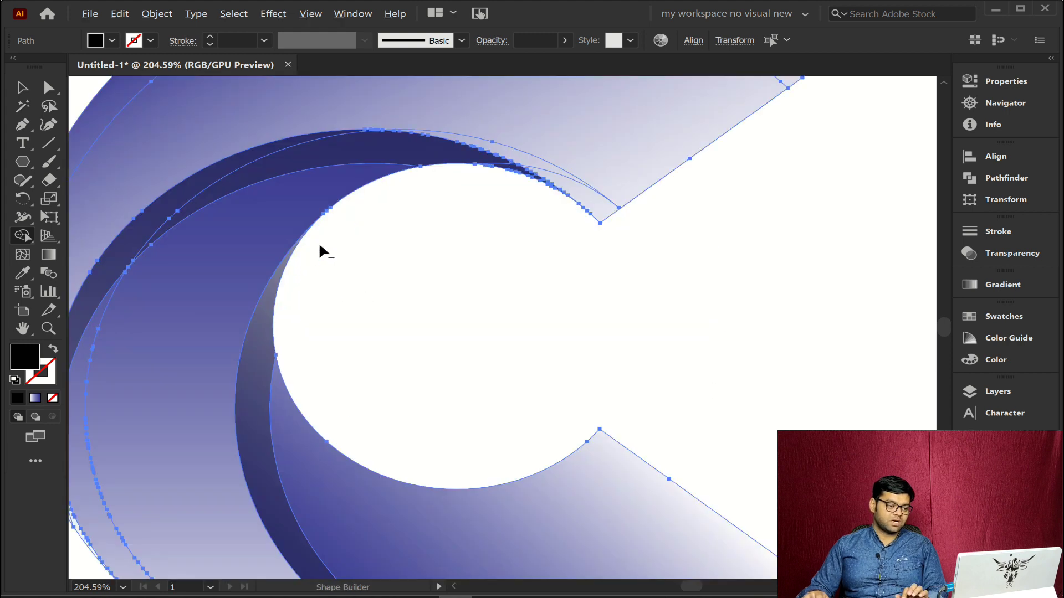
ctrl+click(846, 355)
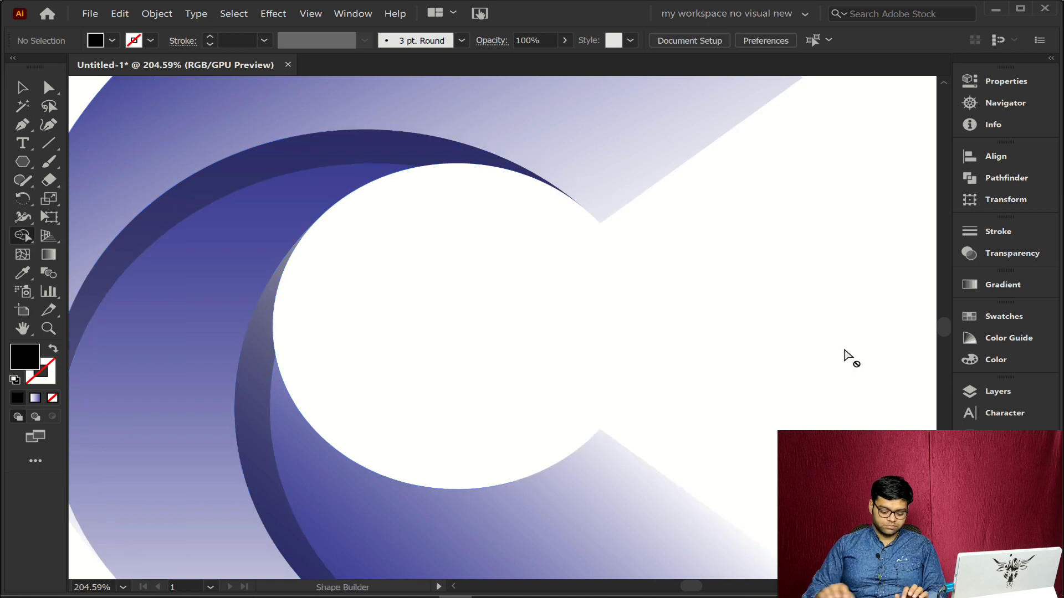
key(ctrl+0)
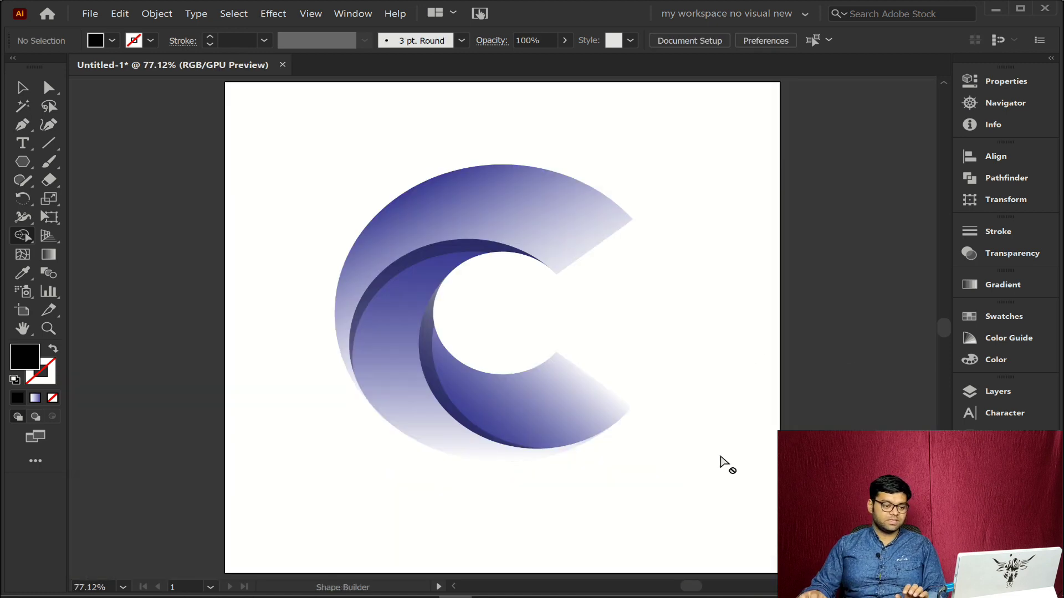